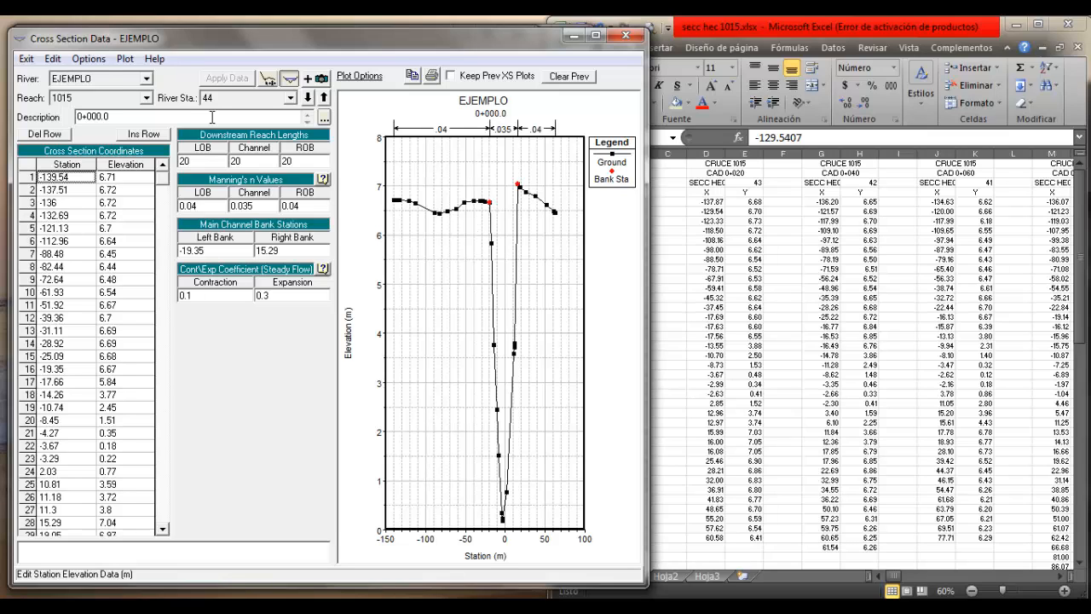
Add left and right levees with the default station and elevation values to river station 44 and apply the data
click(87, 59)
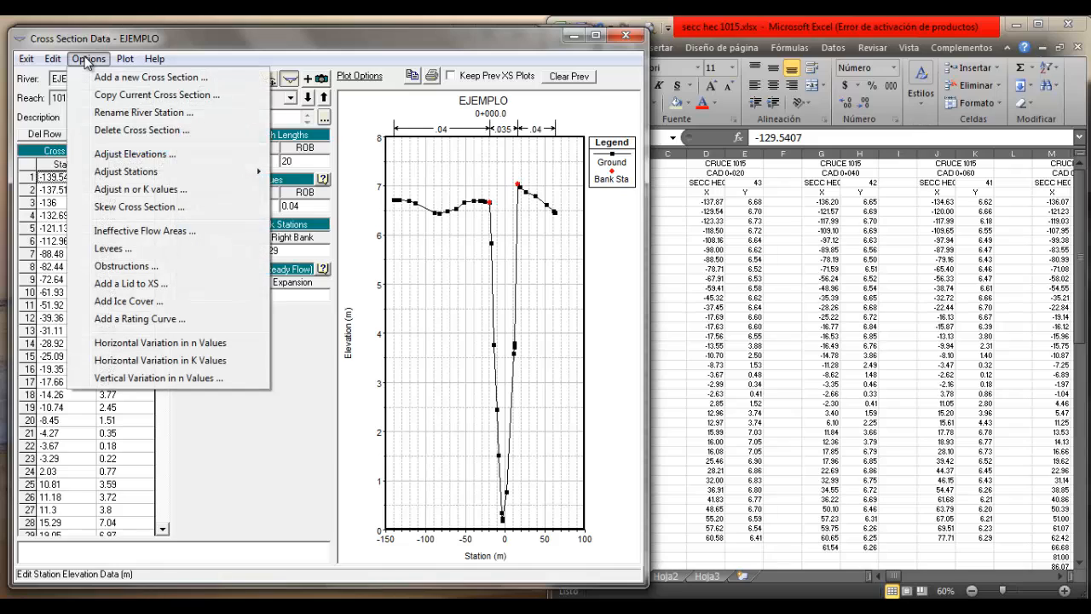
click(115, 249)
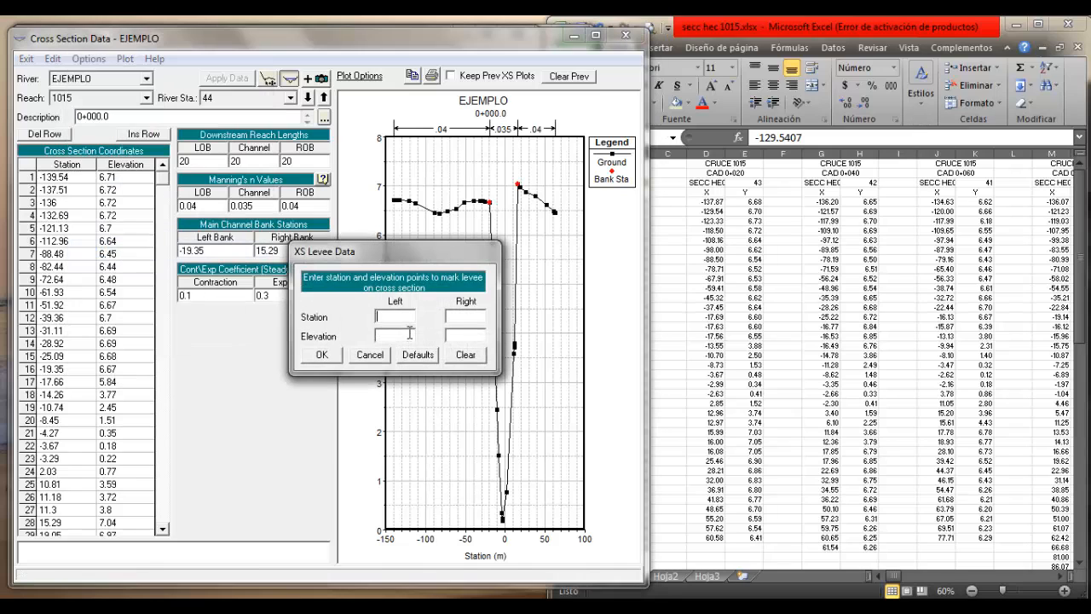
click(413, 355)
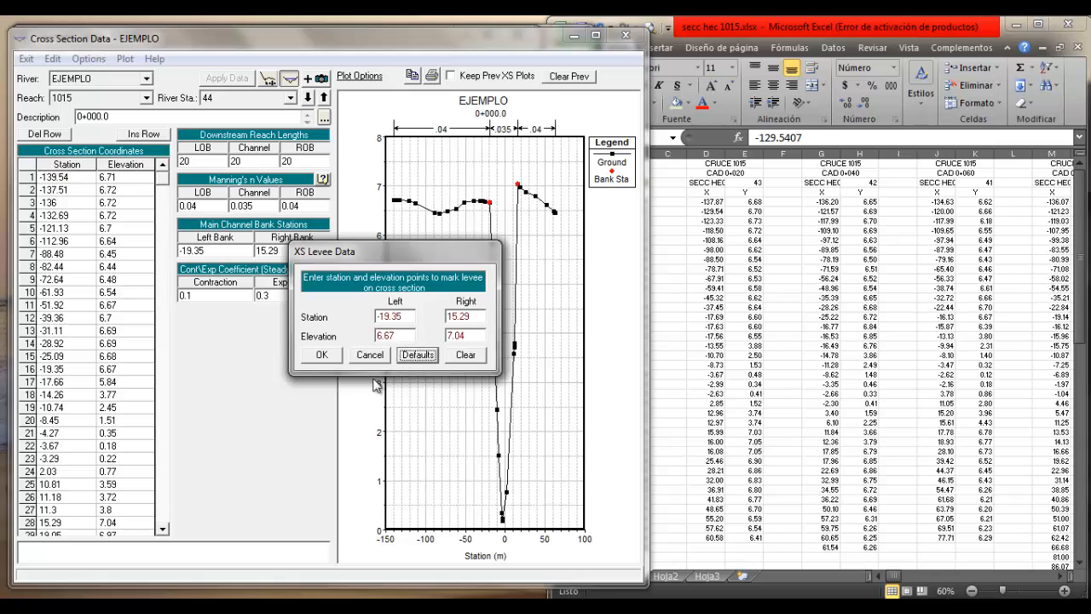
click(322, 356)
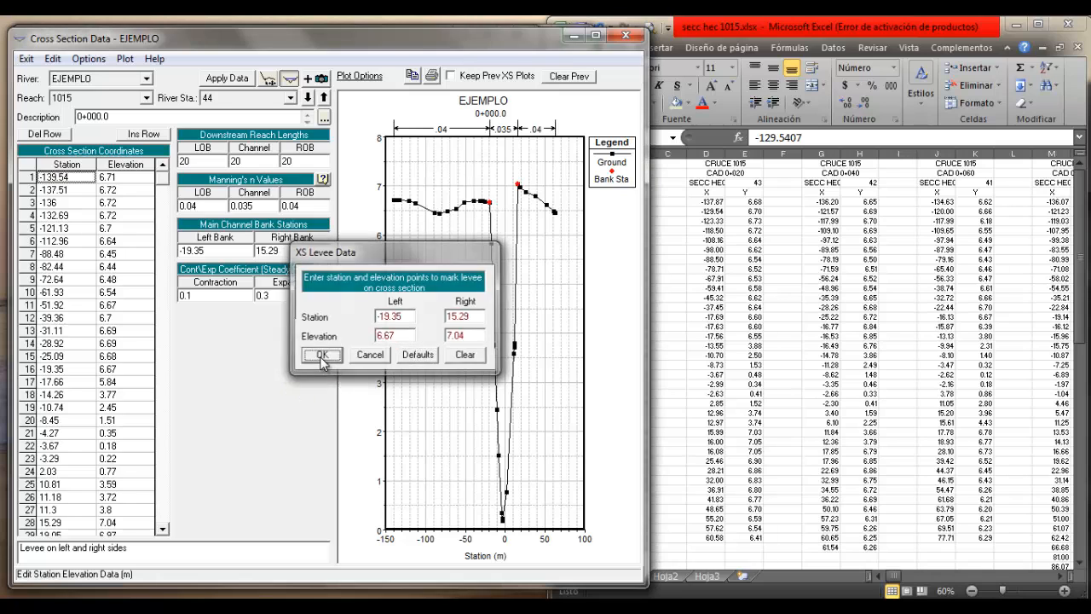
click(227, 78)
click(596, 35)
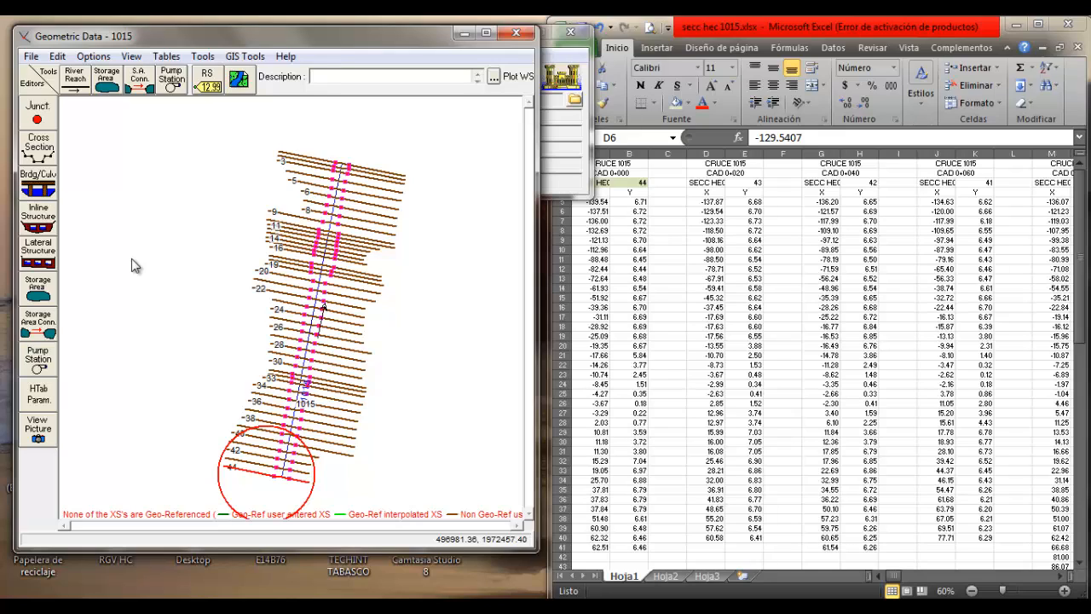
Open the cross section data of river 1015 enlarged and inspect the TR= 2 años water surface at river station 42
click(39, 147)
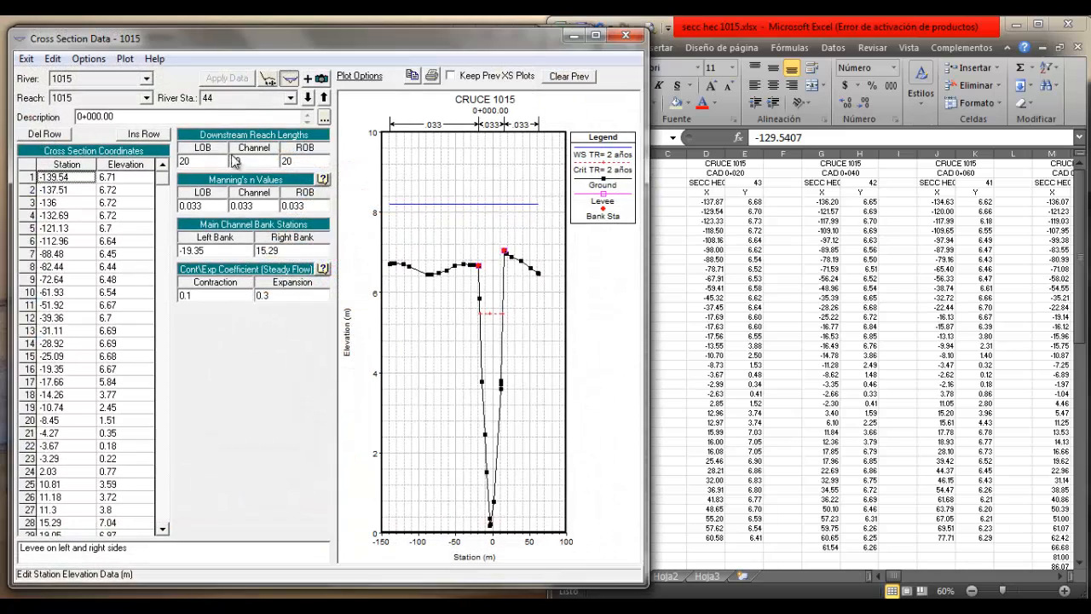
click(595, 35)
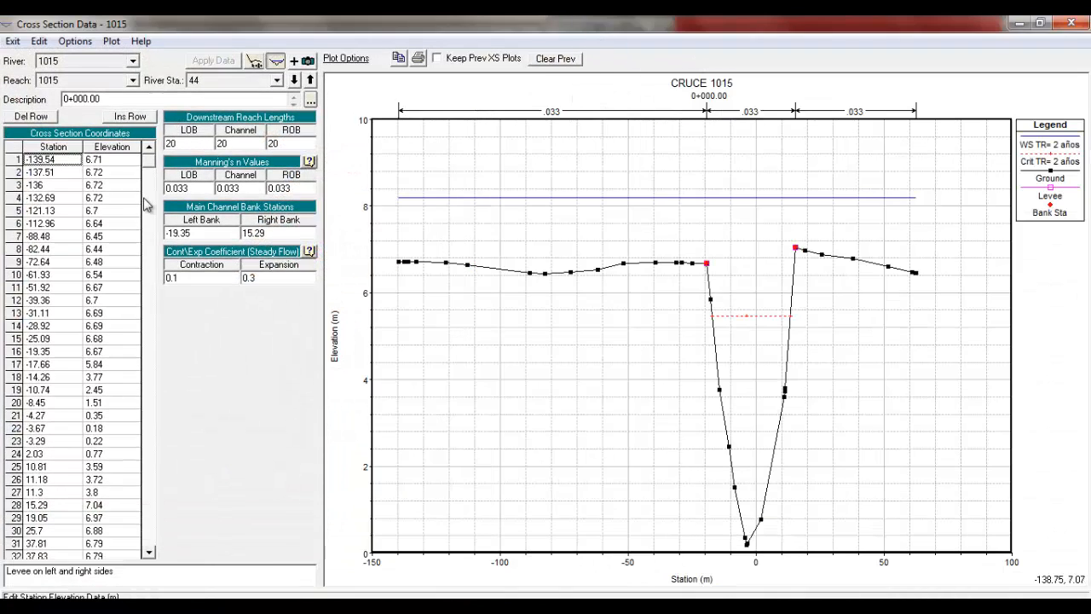
click(294, 80)
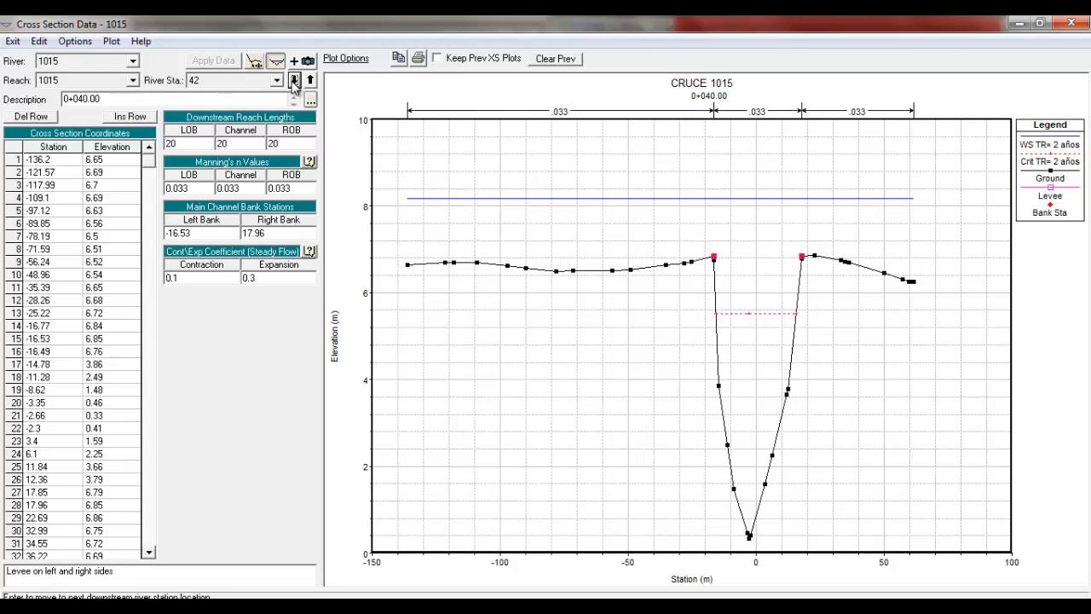
click(535, 204)
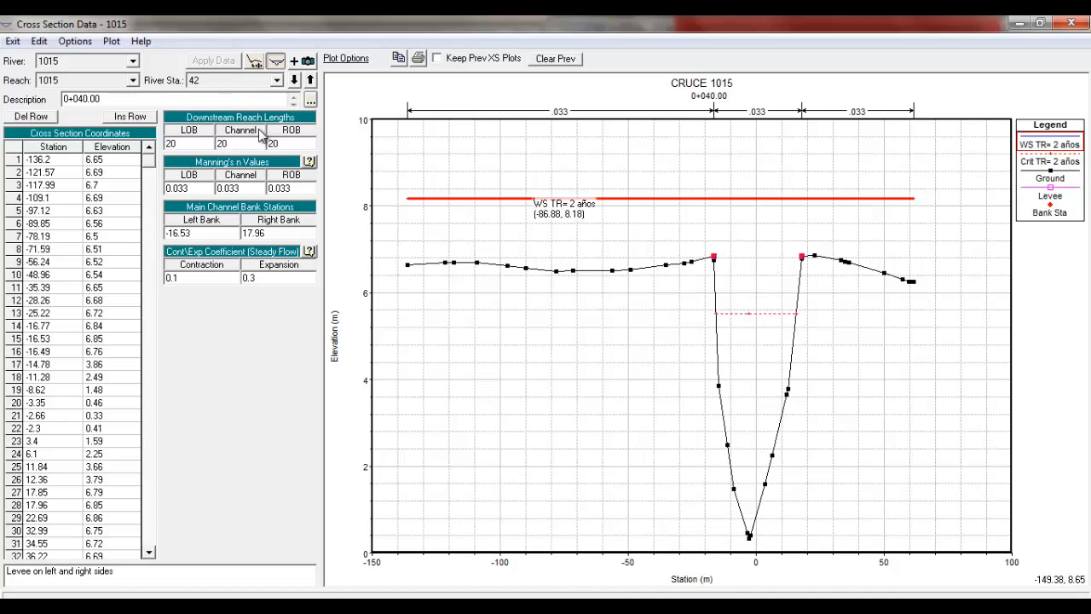
Examine the levees and bank stations of the cross sections downstream to river station 4, and close the cross section data
click(294, 80)
click(294, 80)
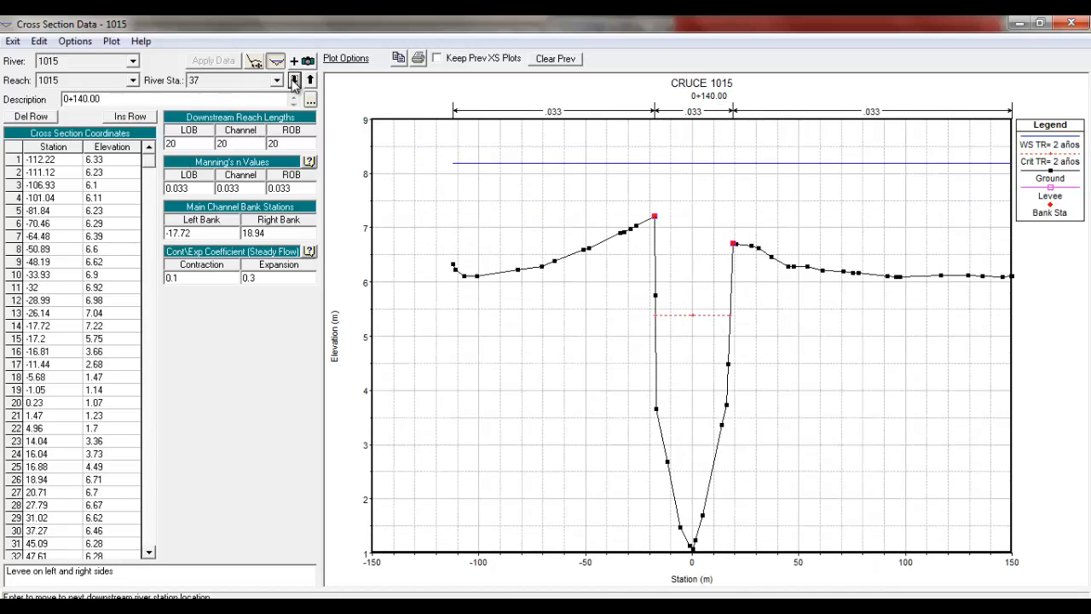
click(294, 79)
click(295, 79)
click(294, 79)
click(294, 80)
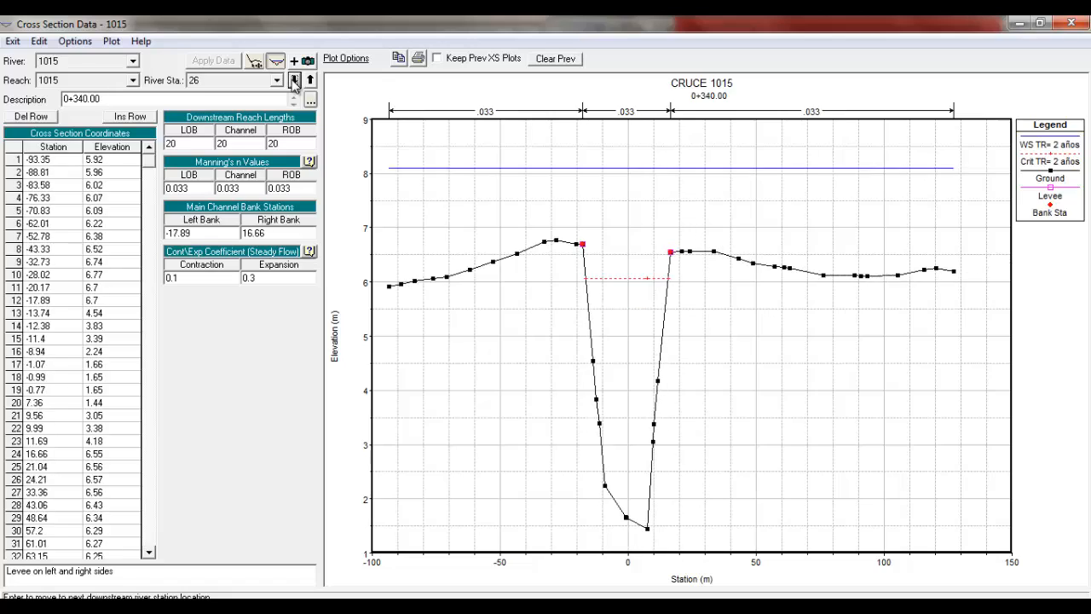
click(294, 79)
click(294, 79)
click(295, 79)
click(294, 79)
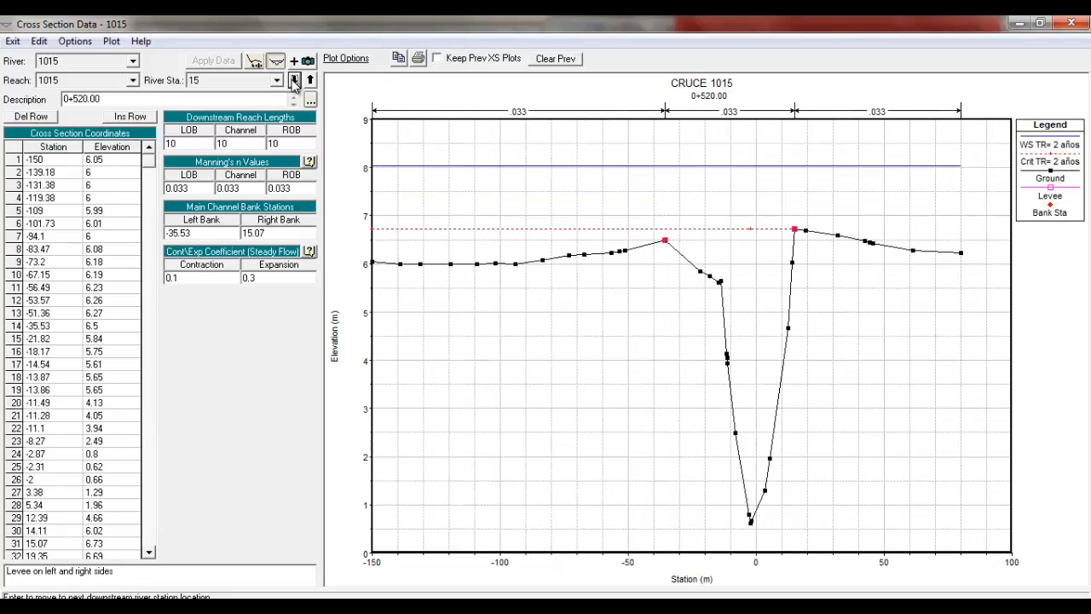
click(294, 79)
click(294, 79)
click(294, 80)
click(295, 80)
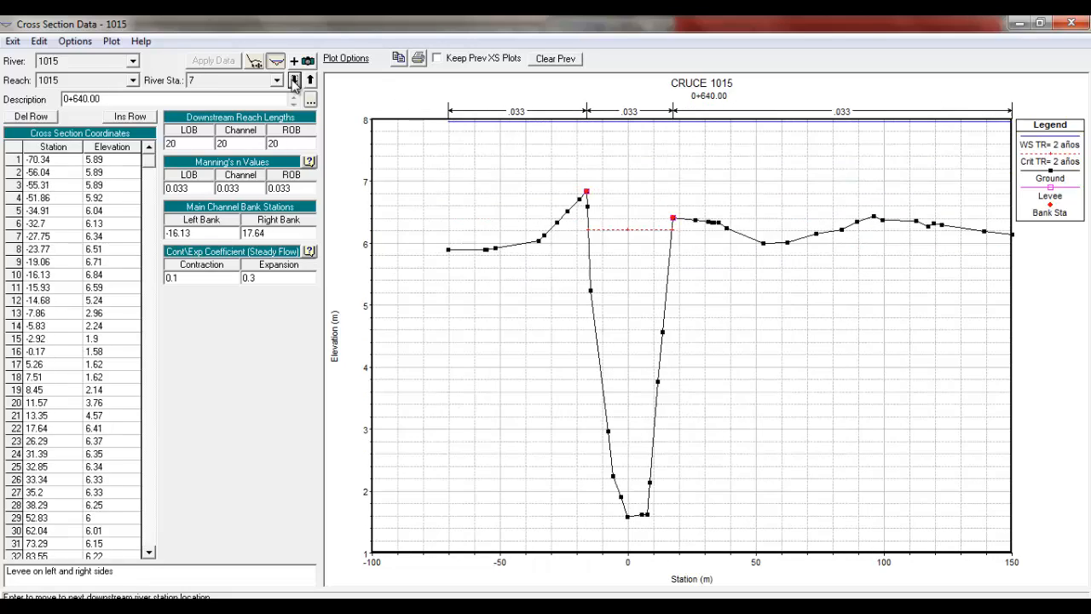
click(295, 79)
click(294, 79)
click(294, 79)
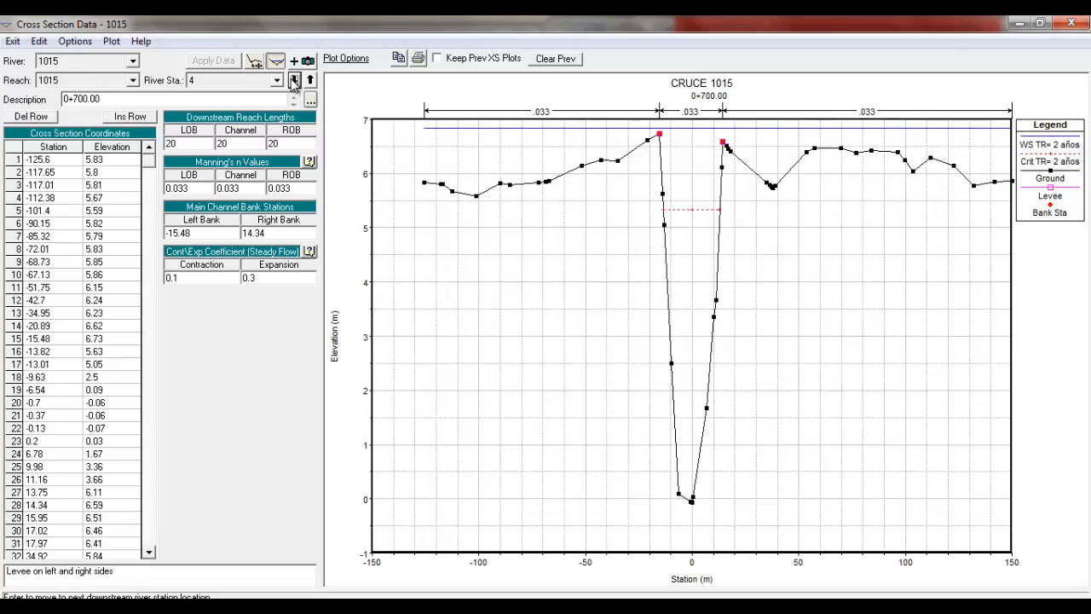
click(1071, 24)
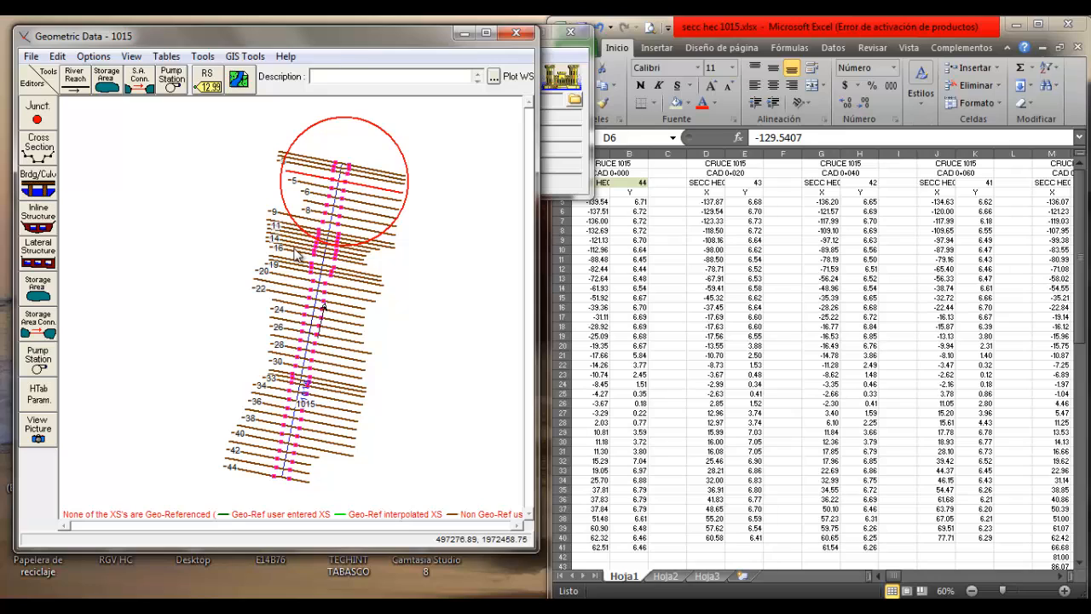
Look over the EJE CAUCE coordinates on sheet Hoja2 in Excel and return to the geometric data
click(706, 312)
click(665, 577)
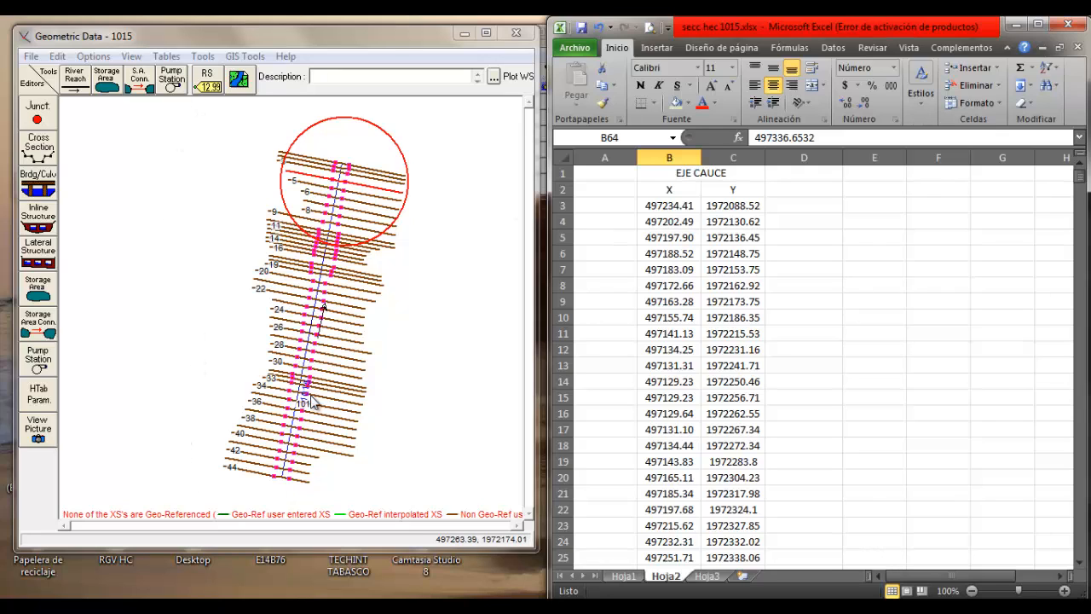
click(710, 281)
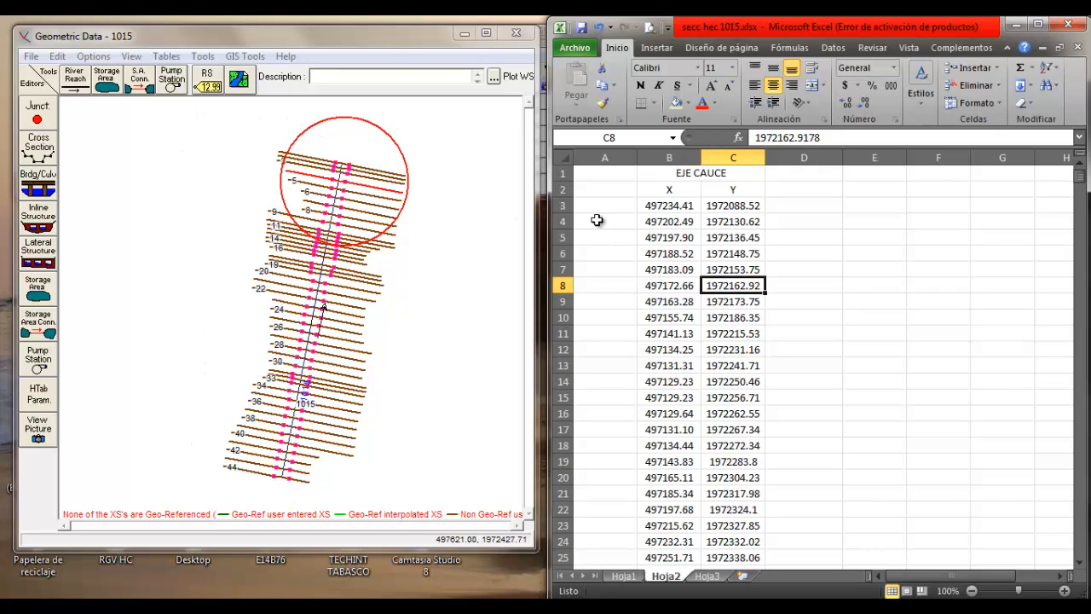
click(266, 37)
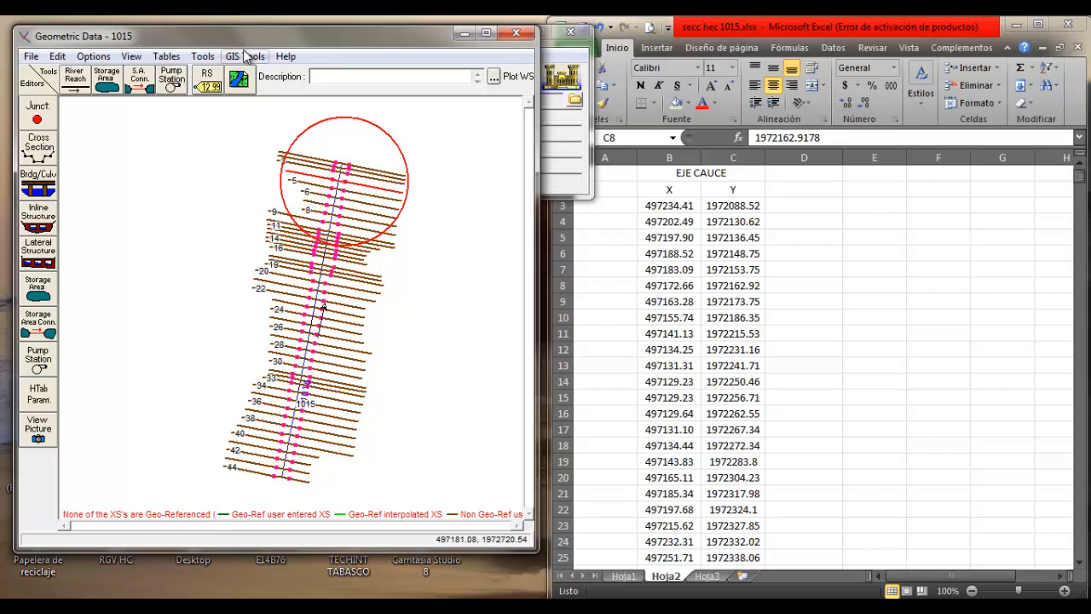
Open the reach invert lines table for river 1015 and copy the EJE CAUCE coordinates B3:C64 from Excel
click(243, 56)
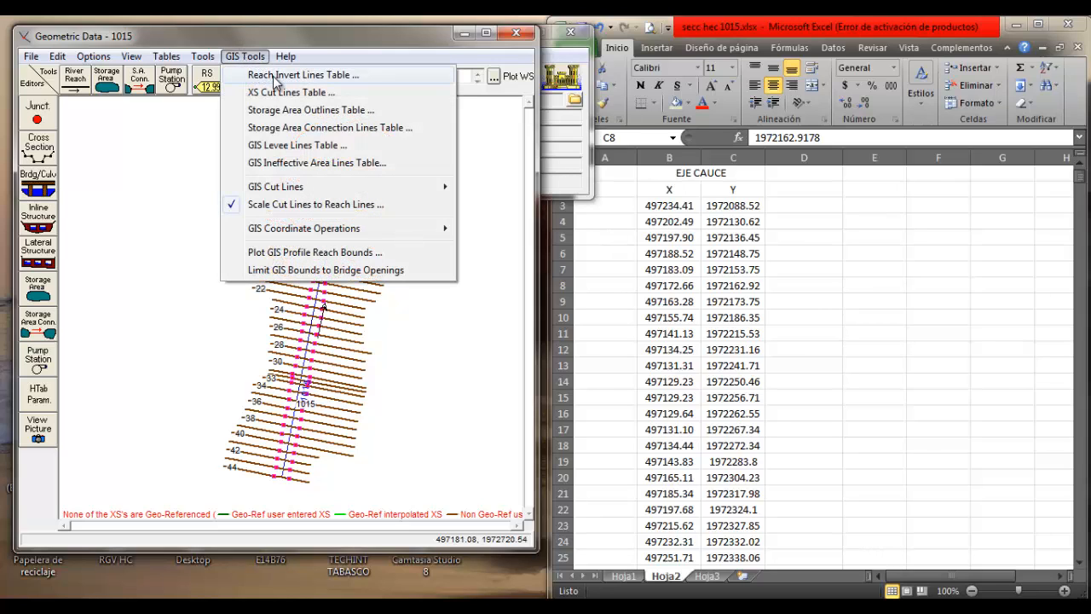
click(274, 77)
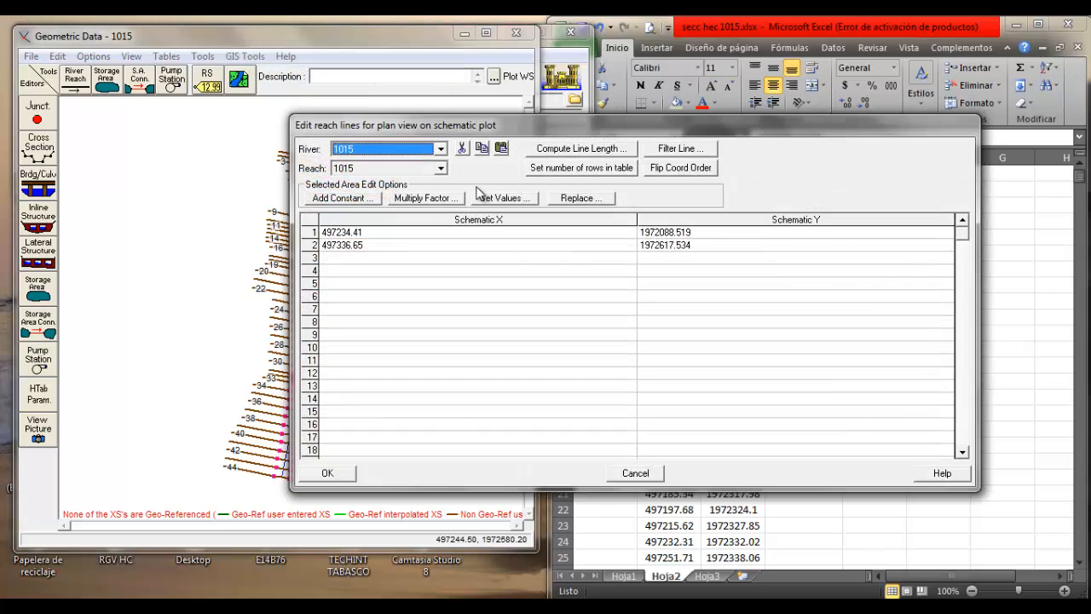
drag(492, 124, 284, 56)
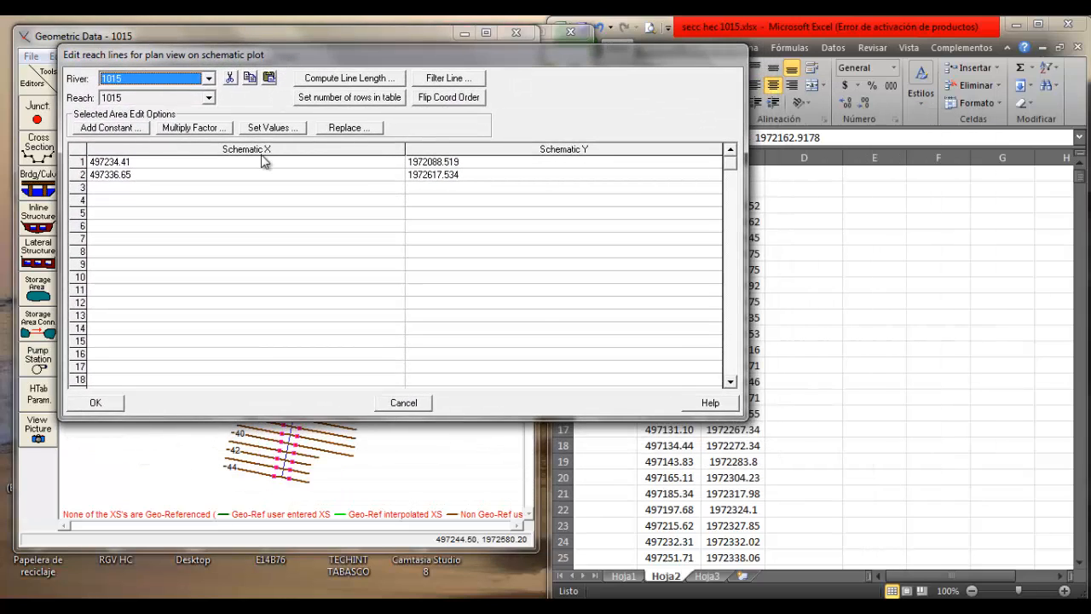
click(896, 264)
drag(660, 209, 738, 541)
key(ctrl+c)
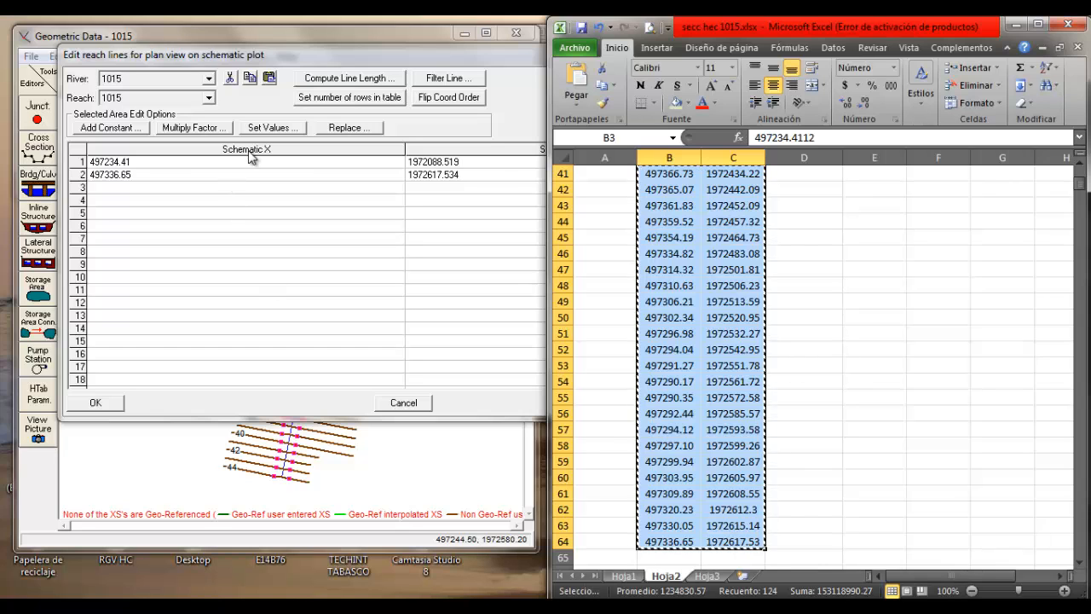
Paste the copied coordinates into the Schematic X and Schematic Y columns of reach 1015 and accept the table
drag(248, 154, 436, 157)
key(ctrl+v)
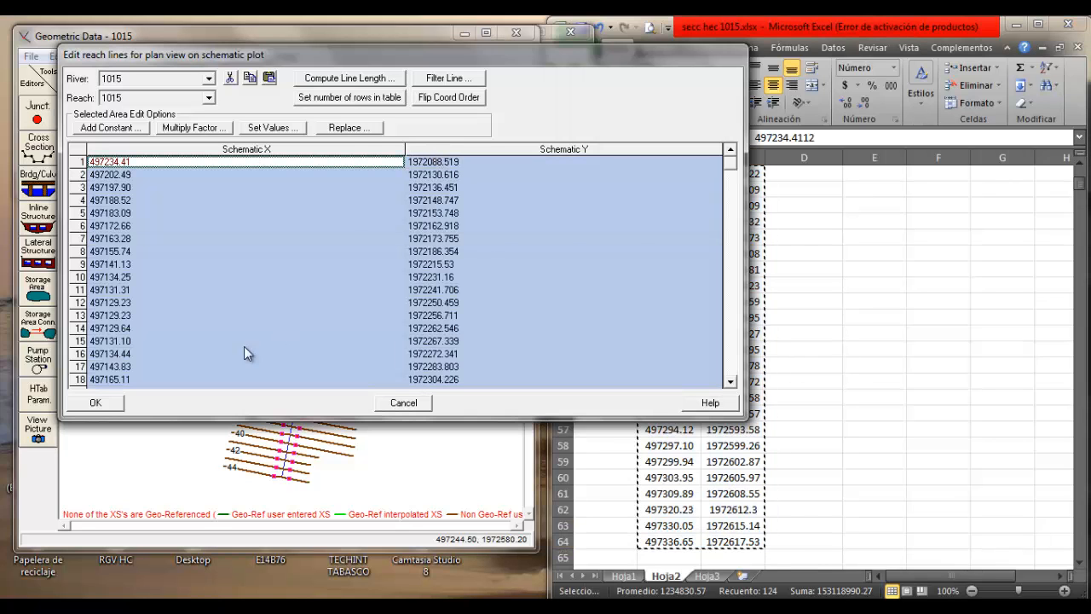
click(104, 402)
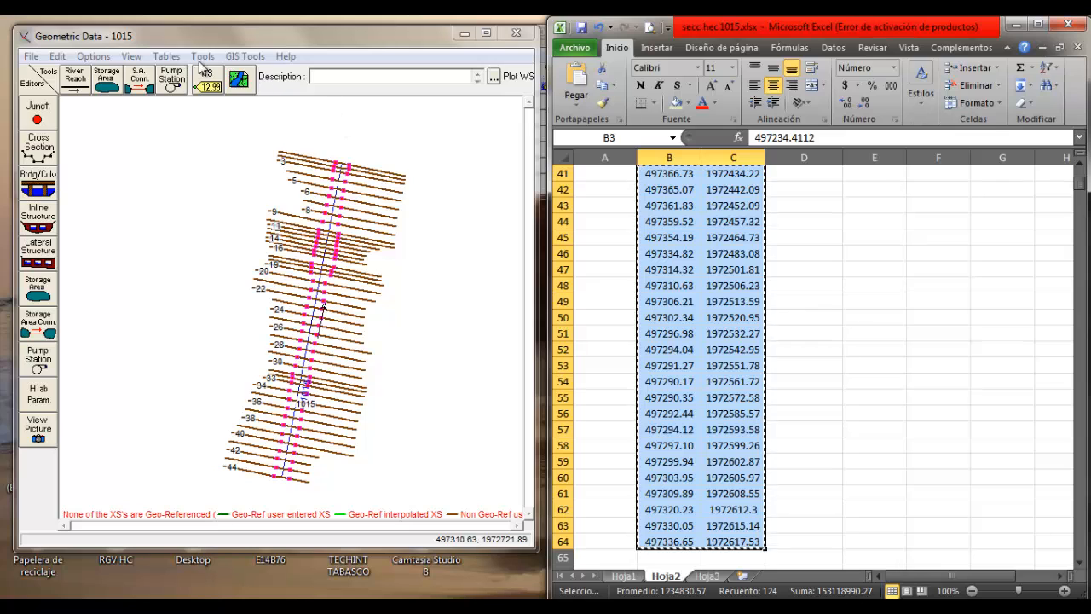
Reopen the reach invert lines table, compute the line length of reach 1015, and close the table
click(203, 57)
click(277, 75)
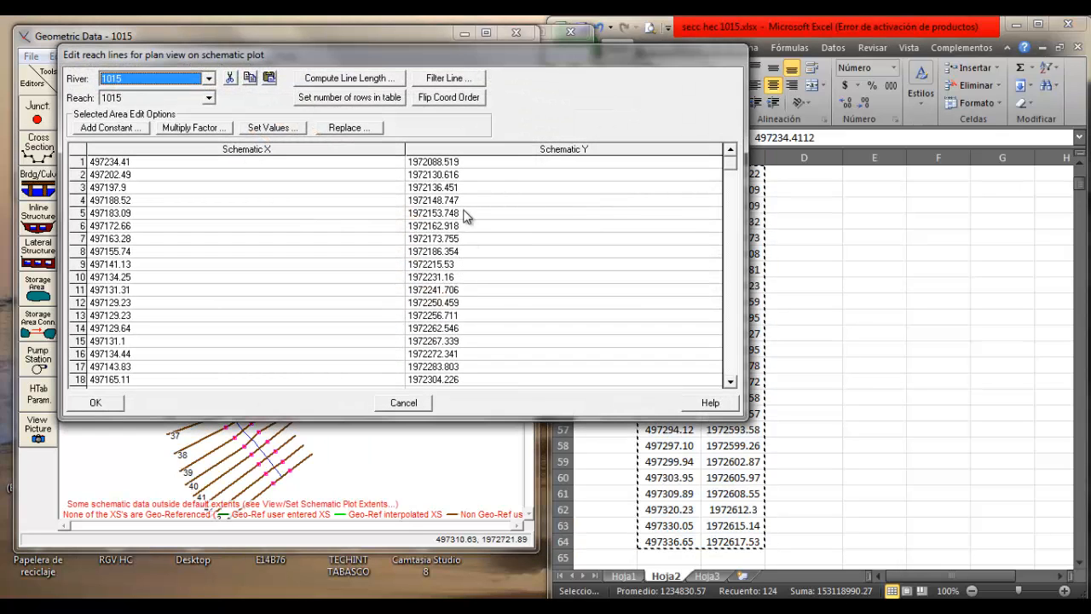
click(335, 80)
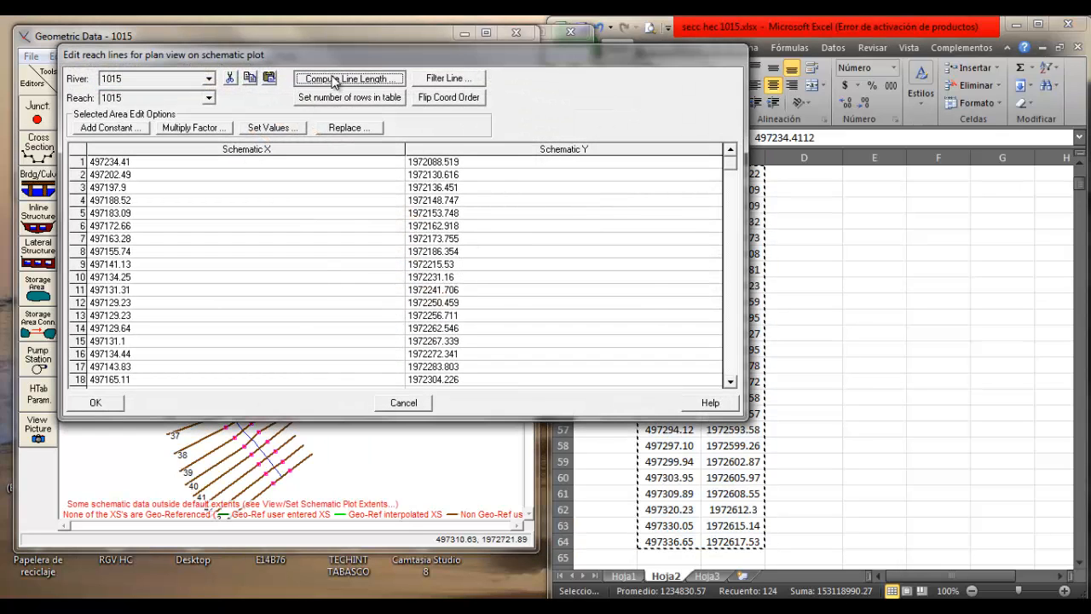
click(618, 363)
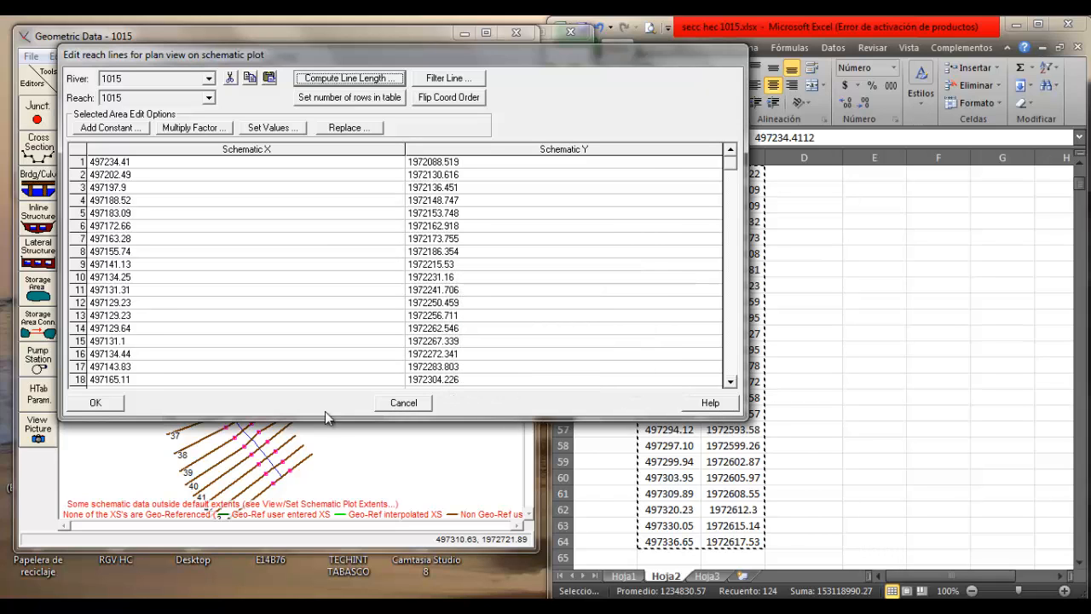
click(107, 402)
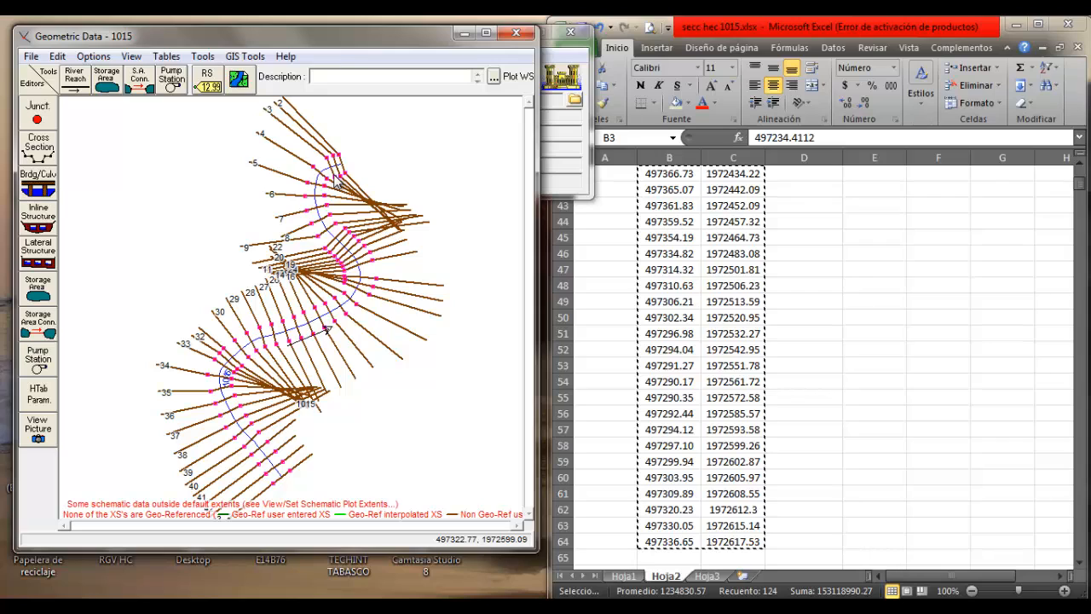
Set the schematic plot extents to the computed data extents
click(128, 57)
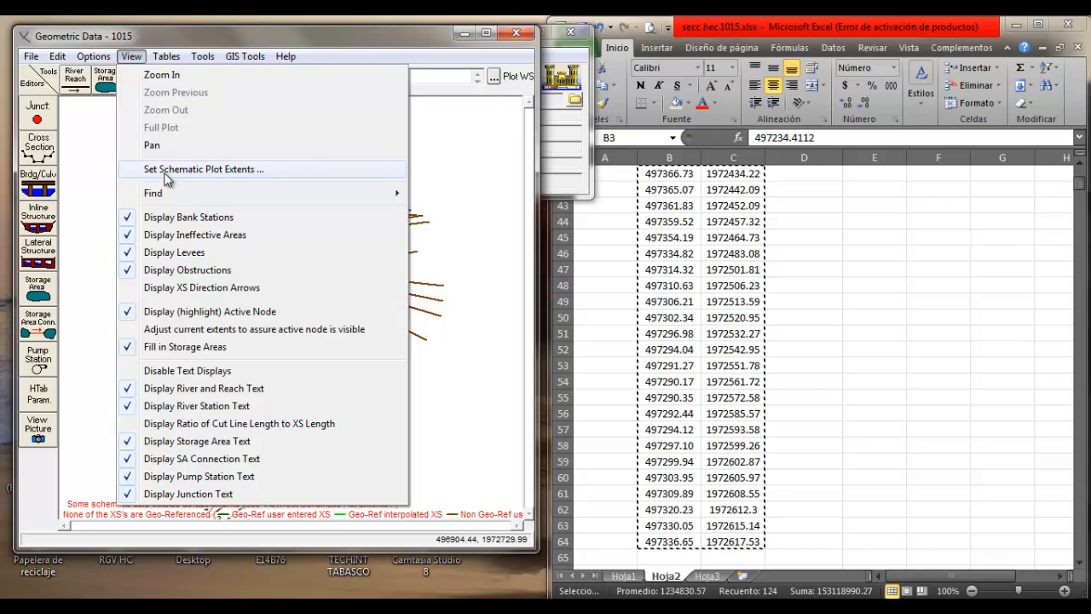
click(166, 172)
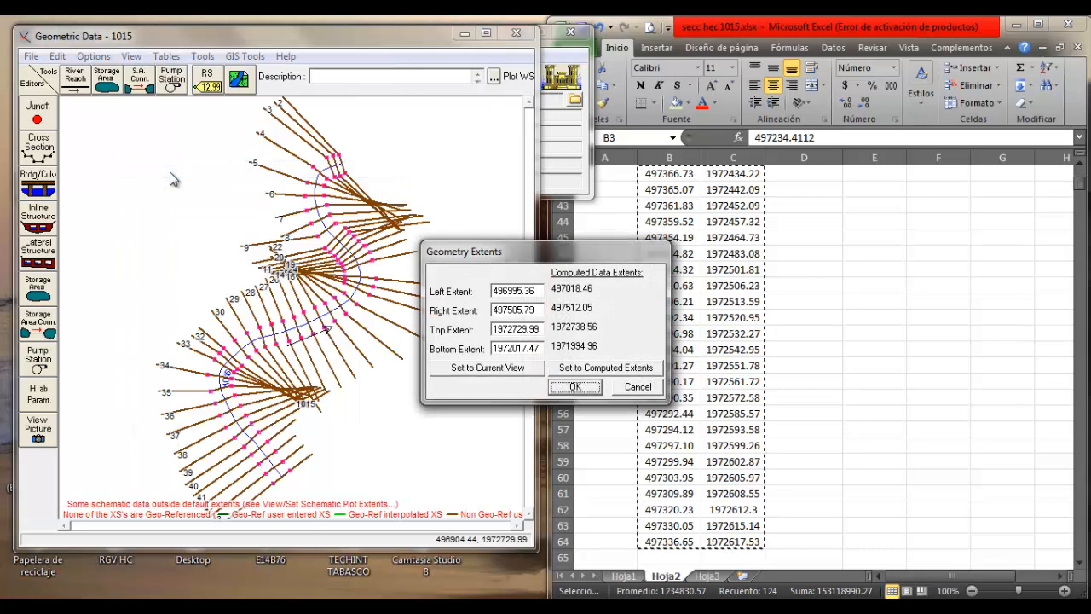
click(597, 370)
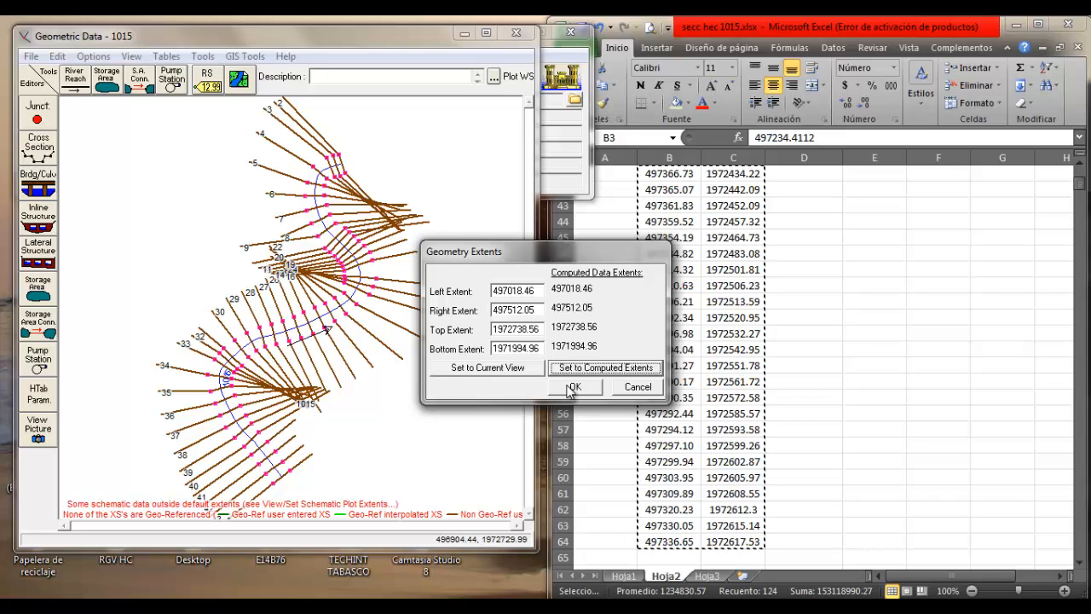
click(573, 388)
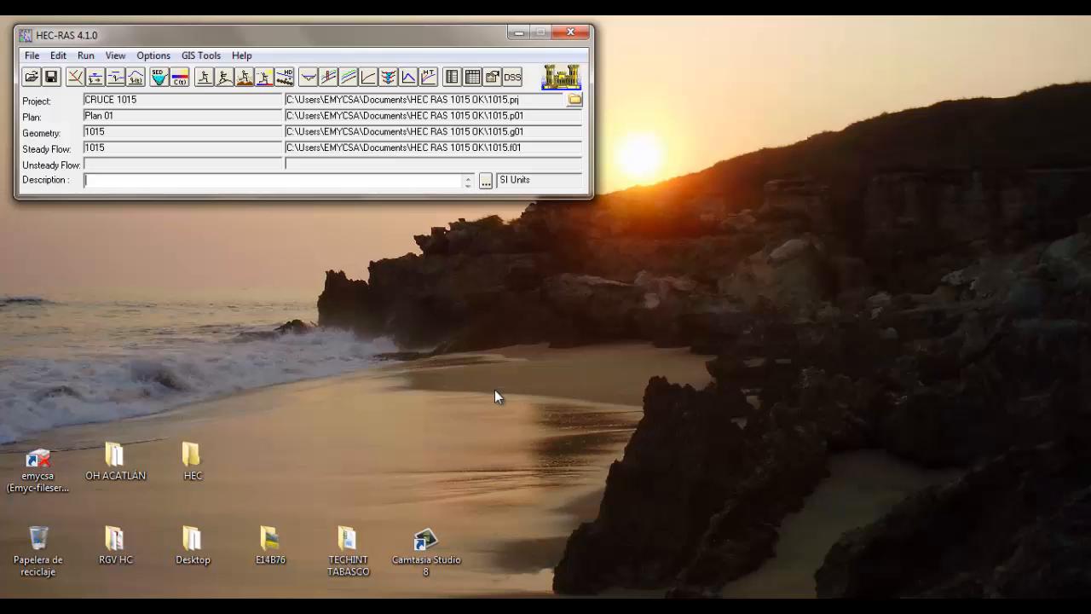
Open the steady flow data of 1015 and widen its window to show every profile column through CMAX
click(95, 78)
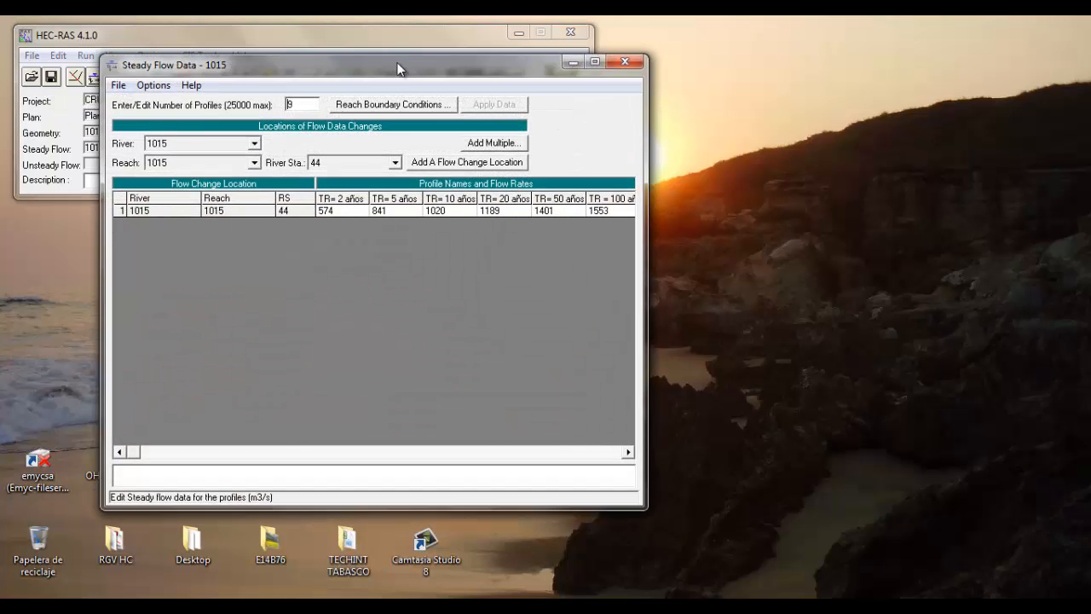
drag(397, 56, 498, 94)
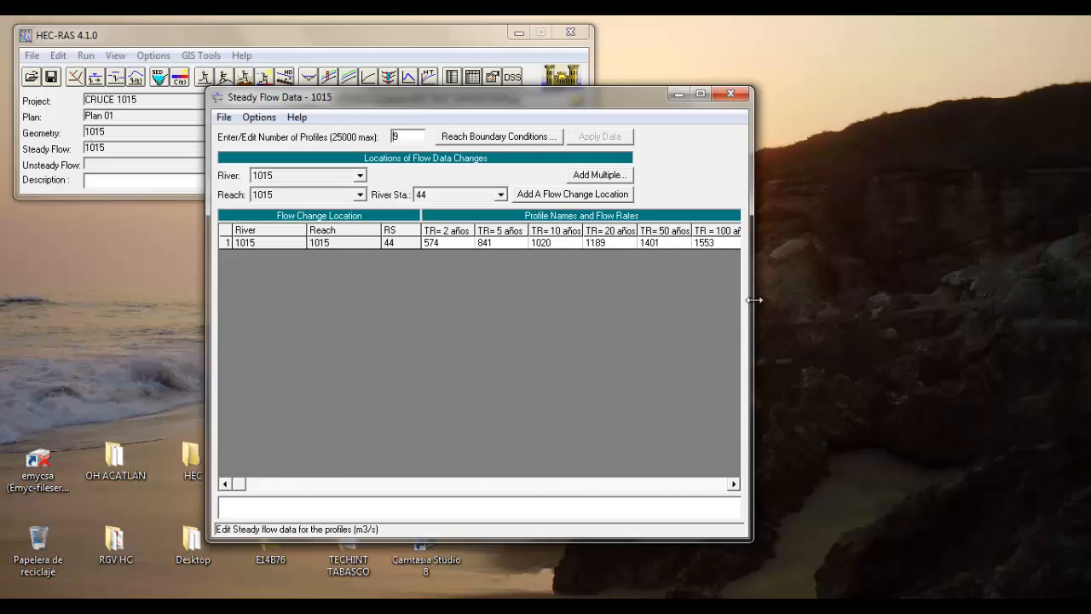
drag(751, 302, 1000, 309)
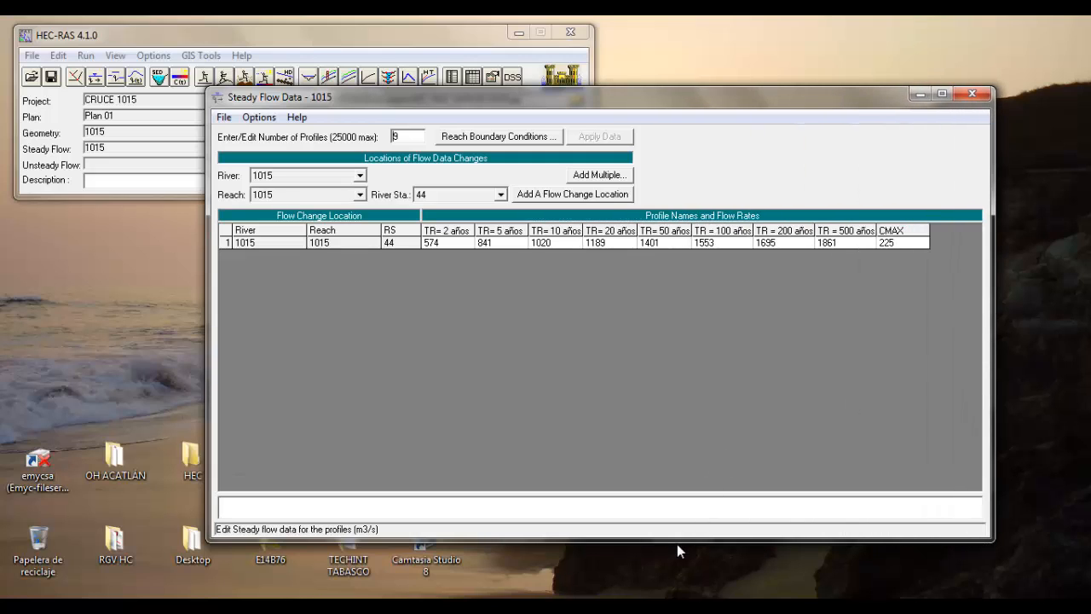
Shrink the steady flow data window's height and set the number of profiles to 10
drag(674, 539, 653, 358)
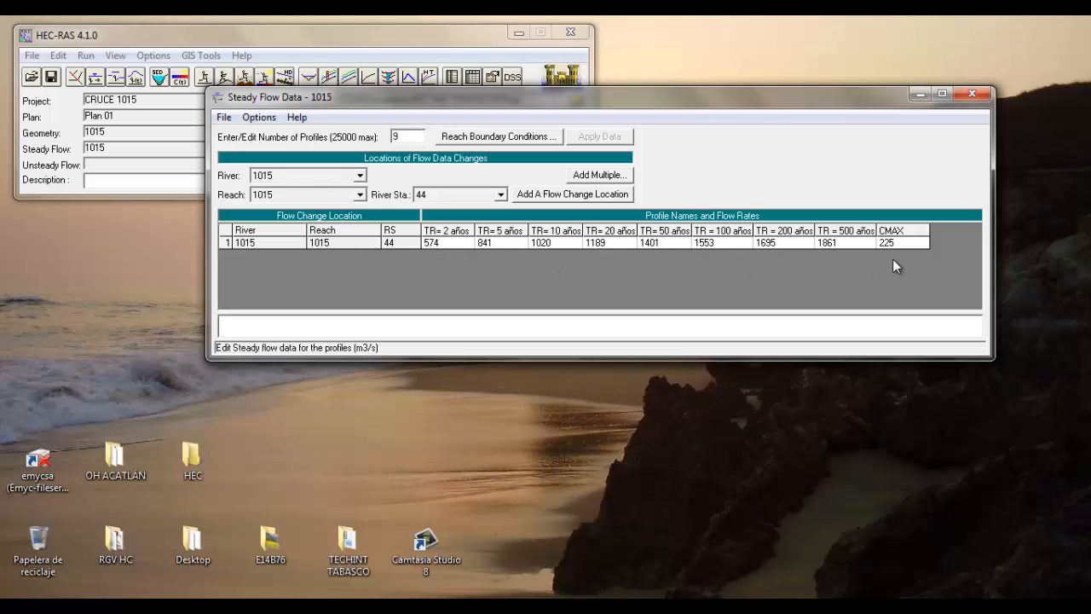
double_click(407, 135)
text(10)
key(Tab)
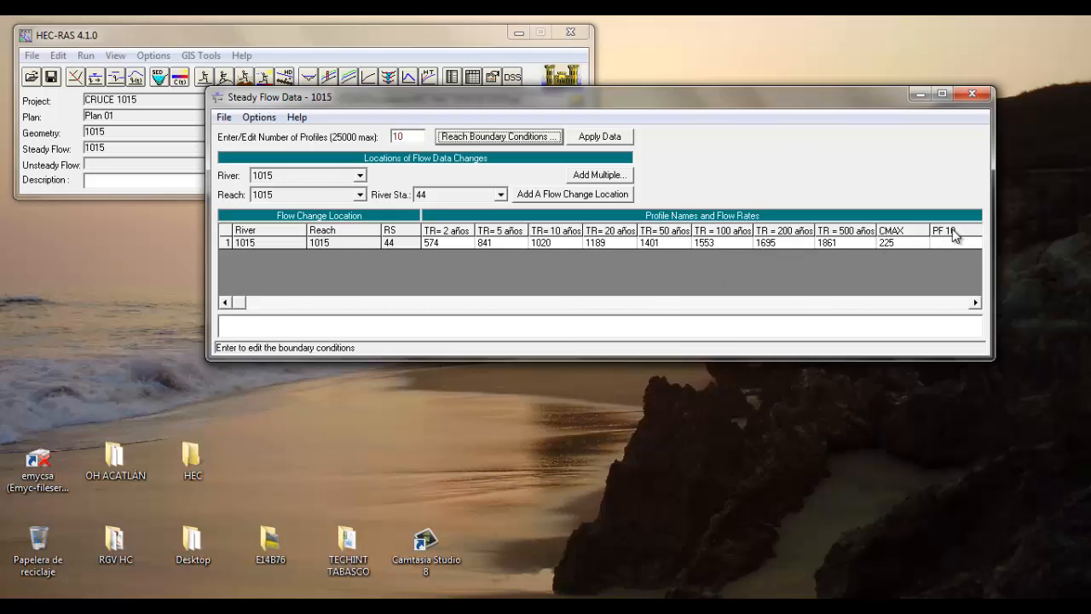
Rename profile 10 as EJEMPLO in the profile names list and accept the change
click(268, 119)
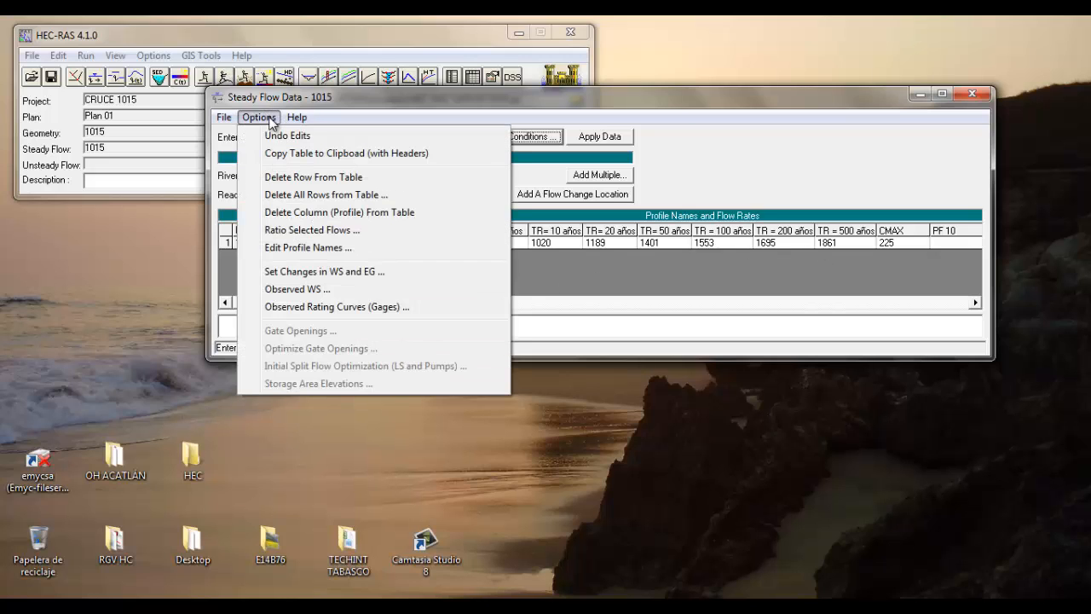
click(294, 248)
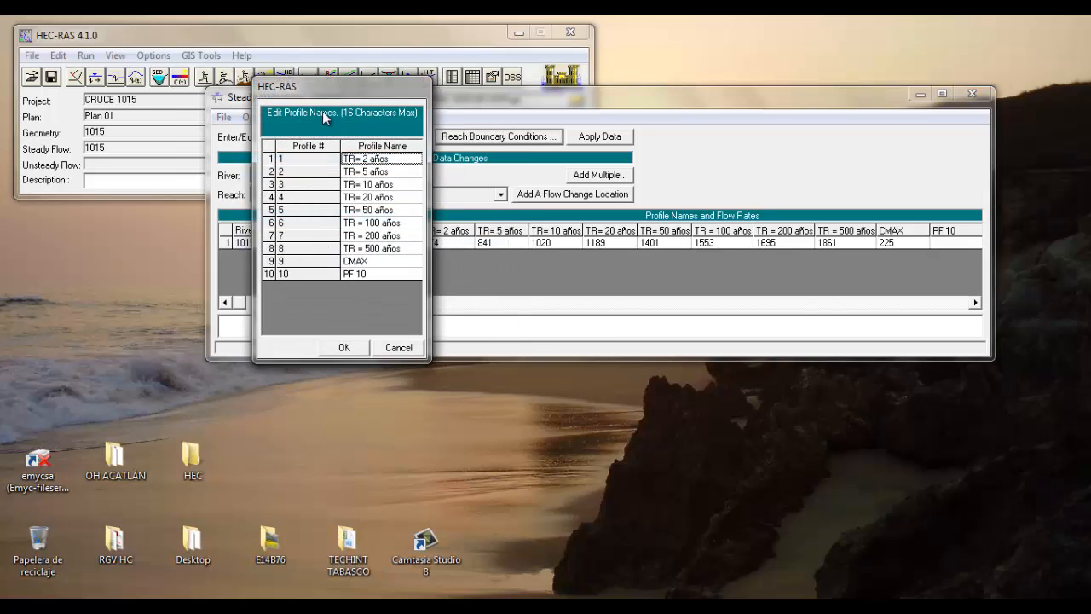
drag(312, 89, 176, 97)
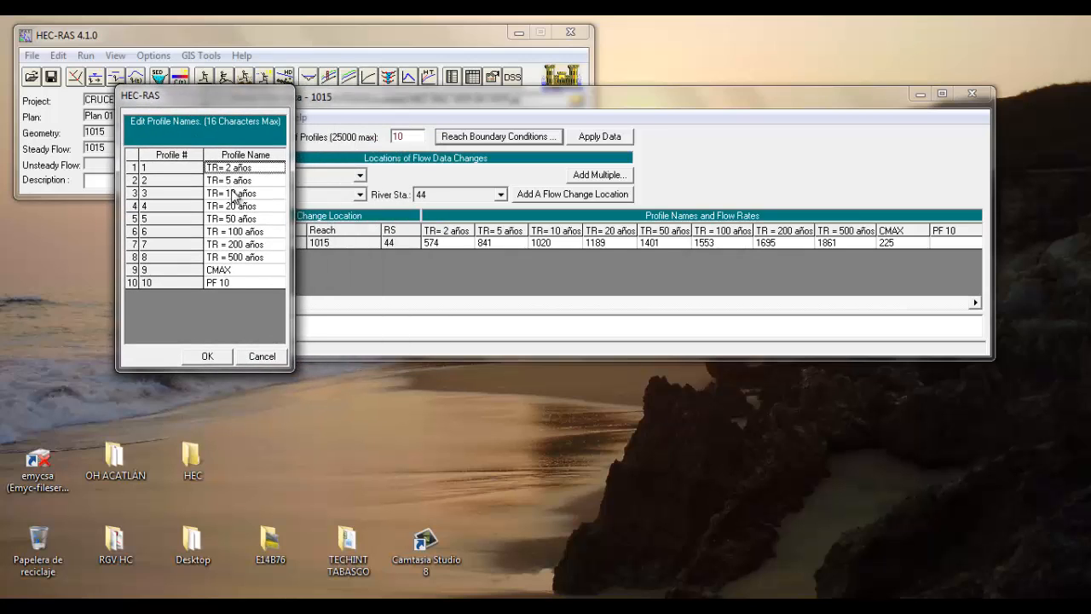
click(229, 281)
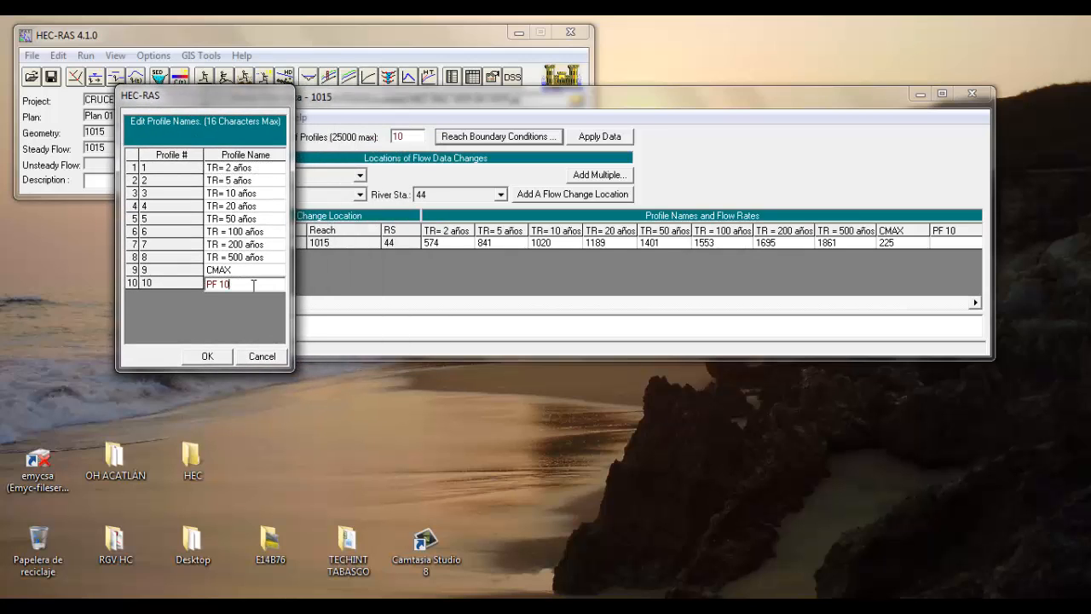
key(BackSpace)
key(BackSpace)
key(BackSpace)
key(BackSpace)
key(BackSpace)
text(EKEMPLO)
key(BackSpace)
key(BackSpace)
key(BackSpace)
key(BackSpace)
key(BackSpace)
key(BackSpace)
text(KEMPLO)
key(BackSpace)
key(BackSpace)
key(BackSpace)
key(BackSpace)
key(BackSpace)
key(BackSpace)
key(BackSpace)
text(EJEMPLO)
click(207, 357)
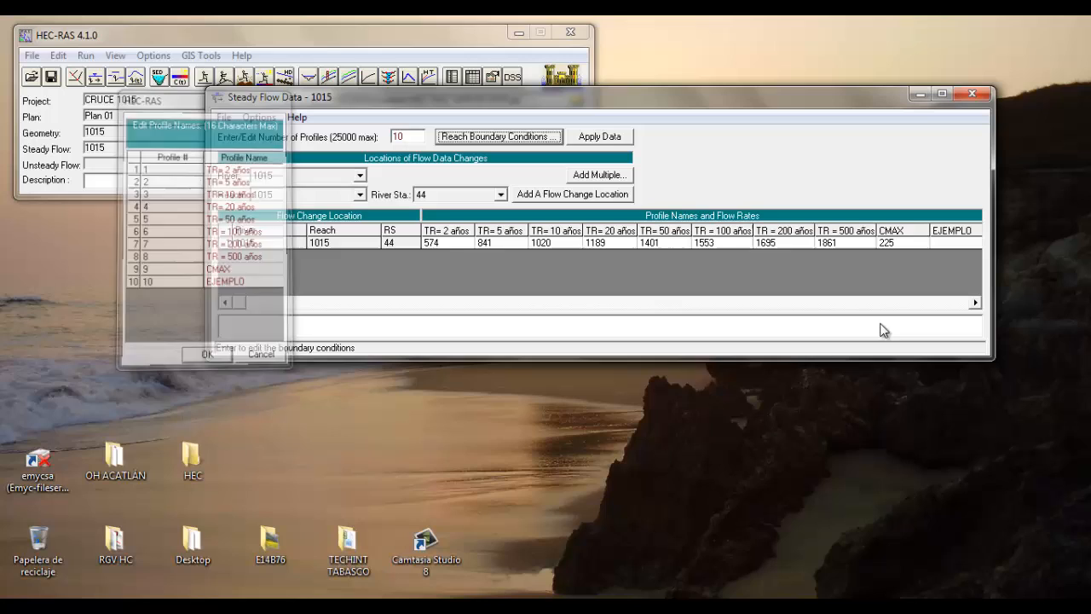
Enter a flow of 150 m3/s for the EJEMPLO profile at river station 44
click(946, 245)
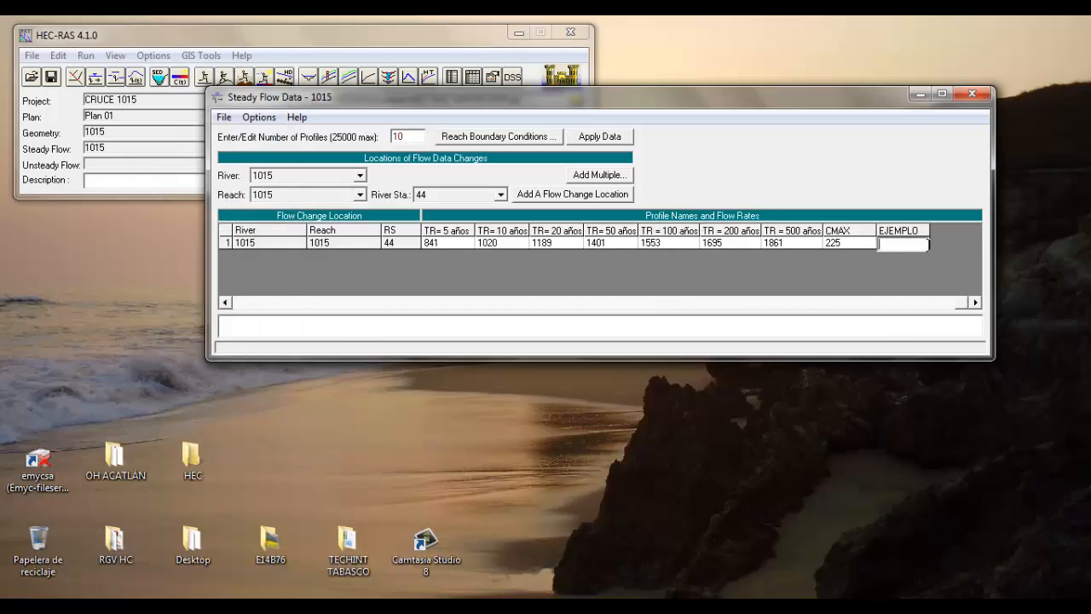
text(150)
click(769, 287)
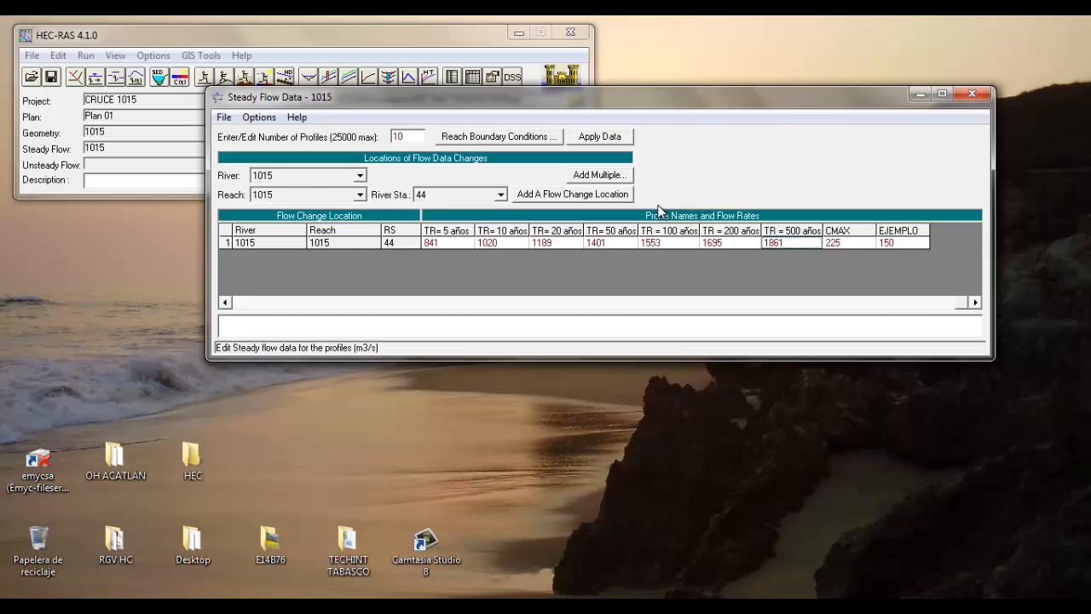
Set the upstream and downstream boundary conditions of reach 1015 to Critical Depth for all profiles and accept them
drag(496, 93, 345, 246)
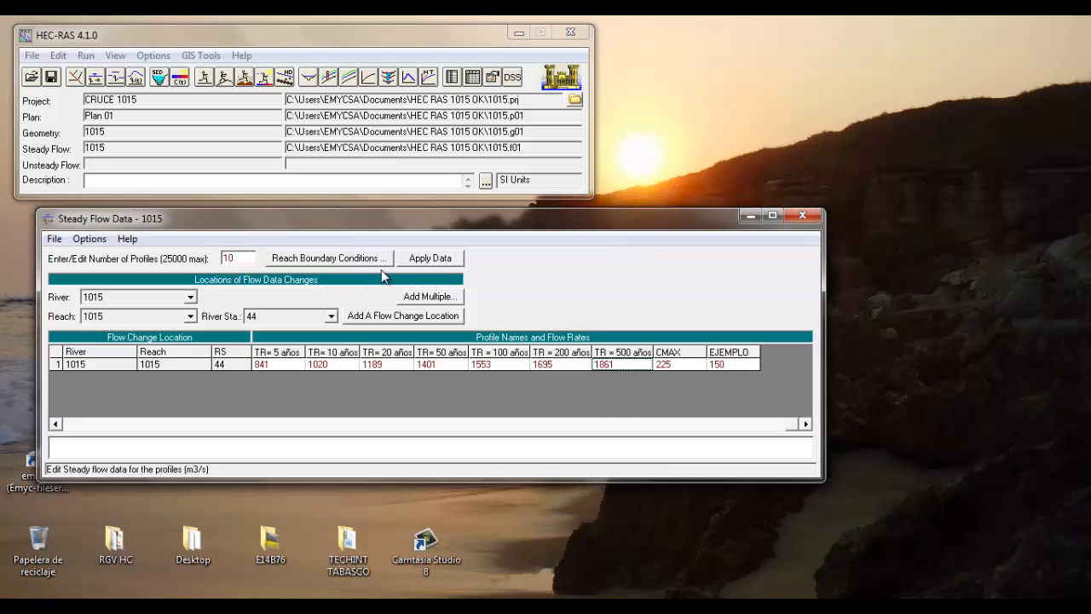
click(322, 264)
drag(469, 183, 460, 83)
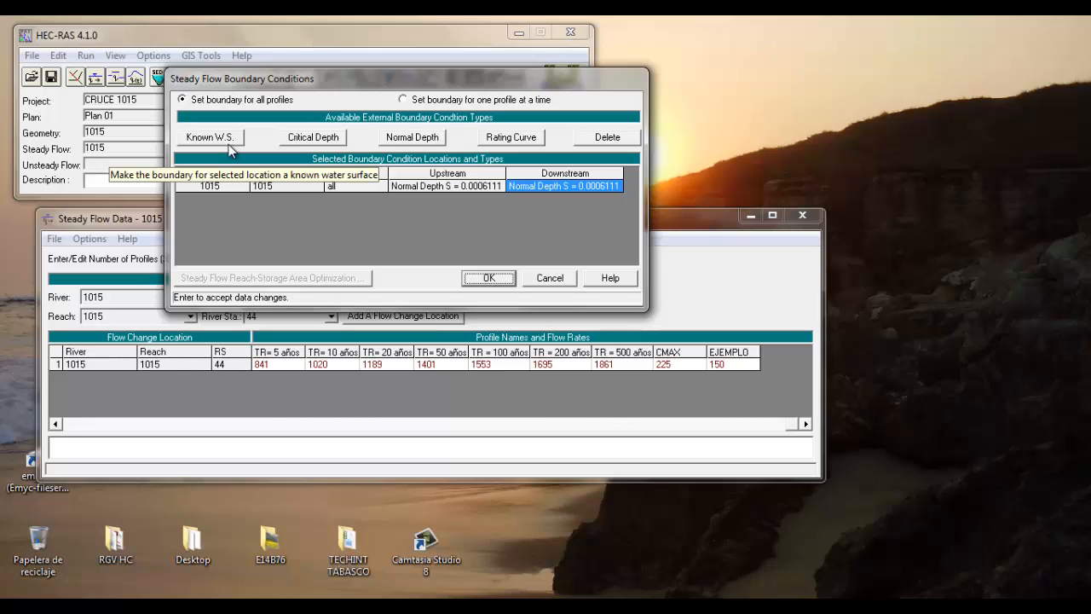
click(464, 181)
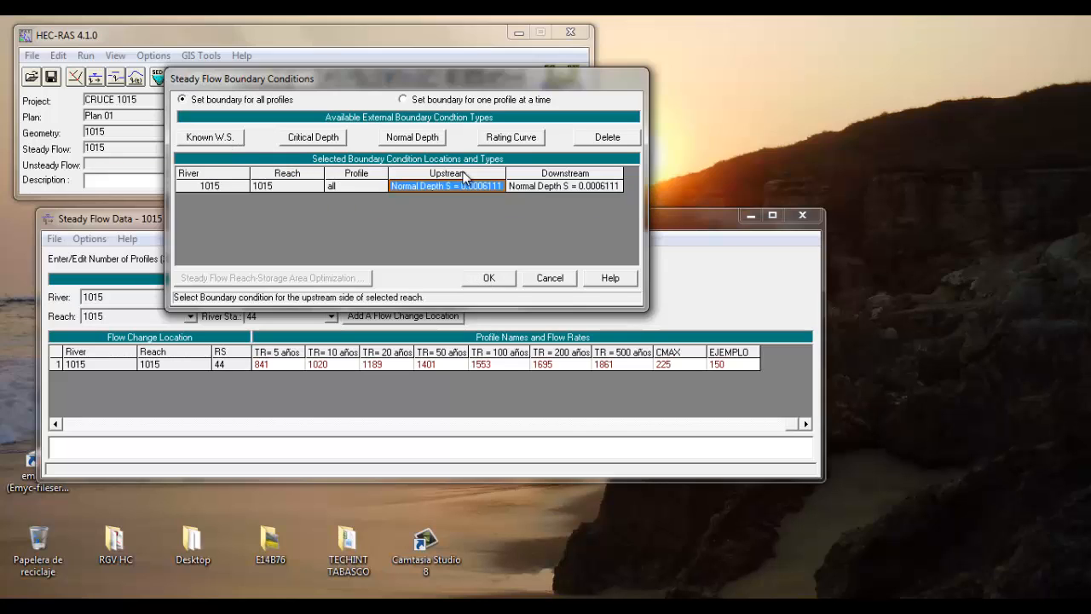
click(543, 181)
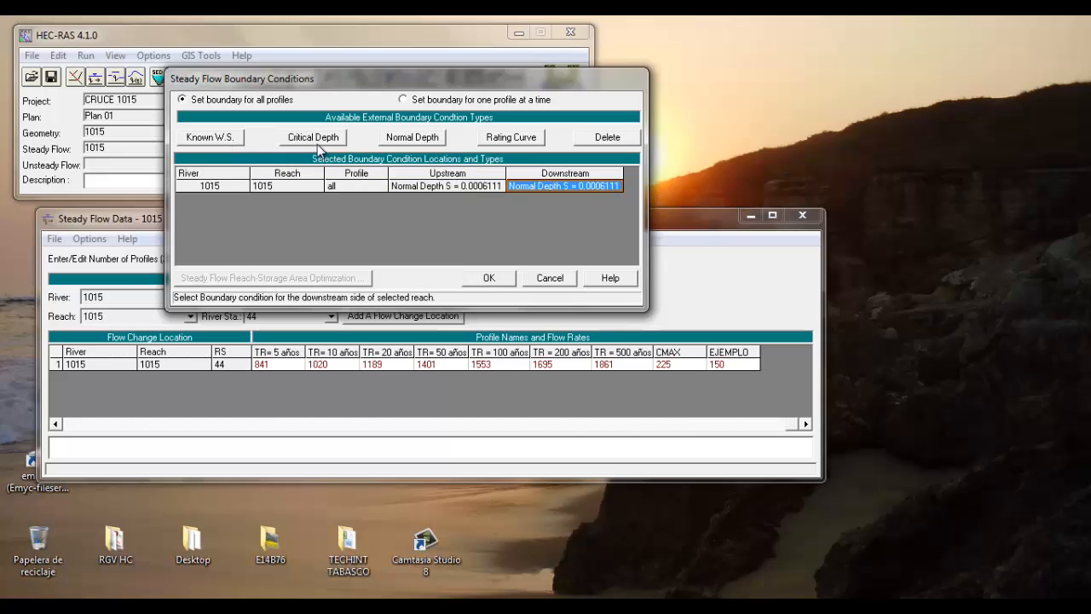
click(434, 183)
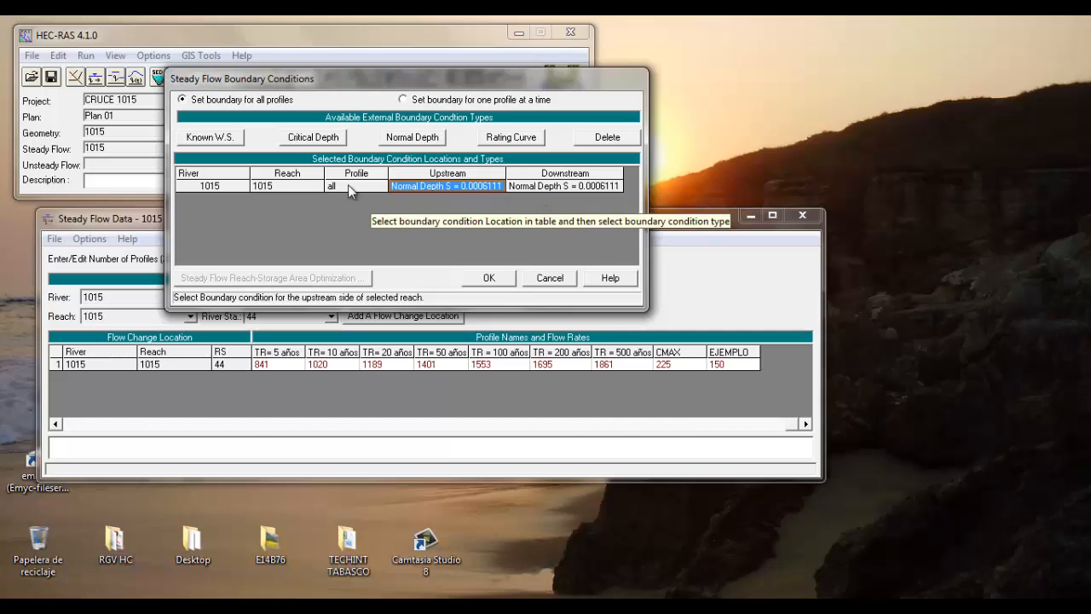
click(322, 145)
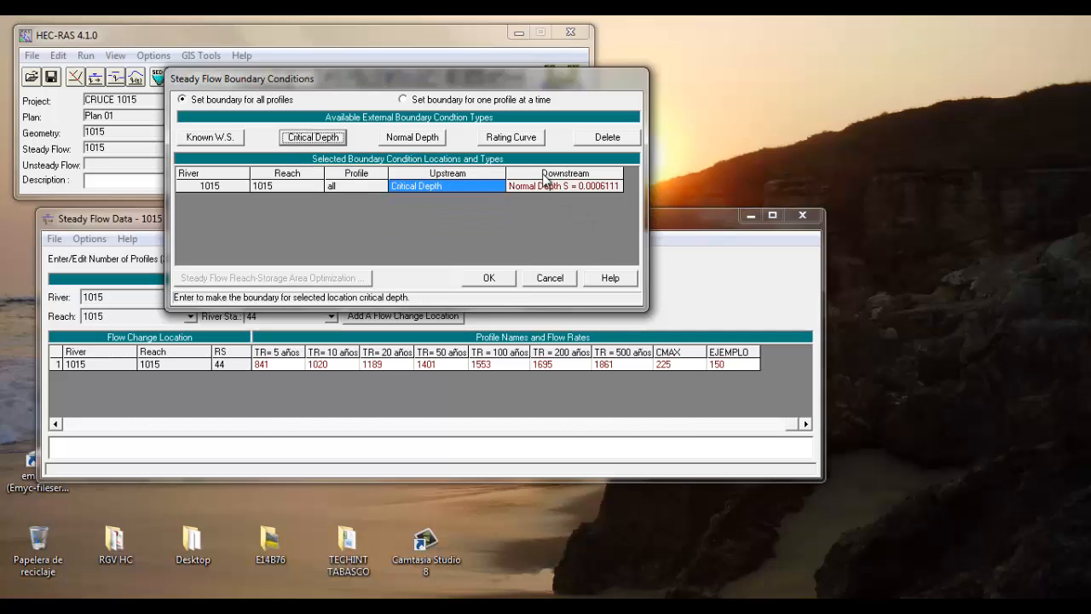
click(314, 137)
click(476, 279)
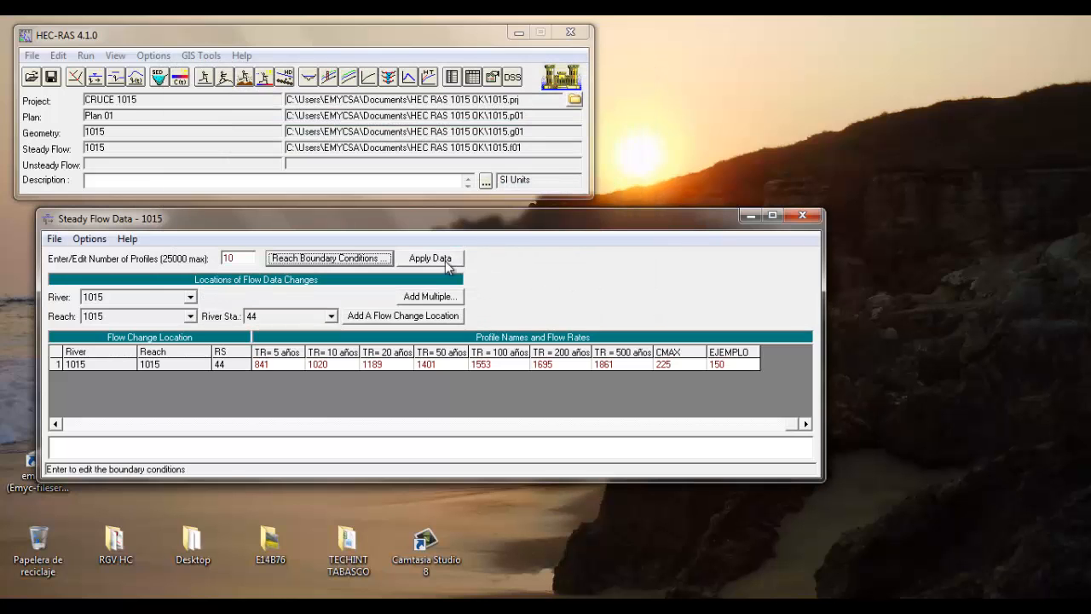
Save the flow data, including a save-as under the title 1015 that overwrites the existing file, and close the flow editor
click(54, 238)
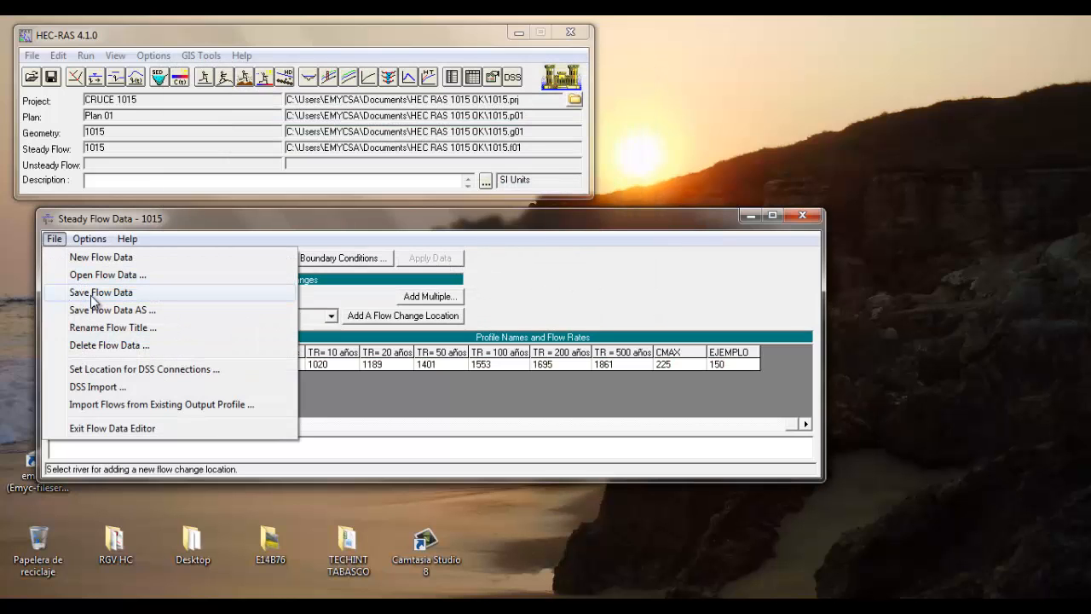
click(93, 294)
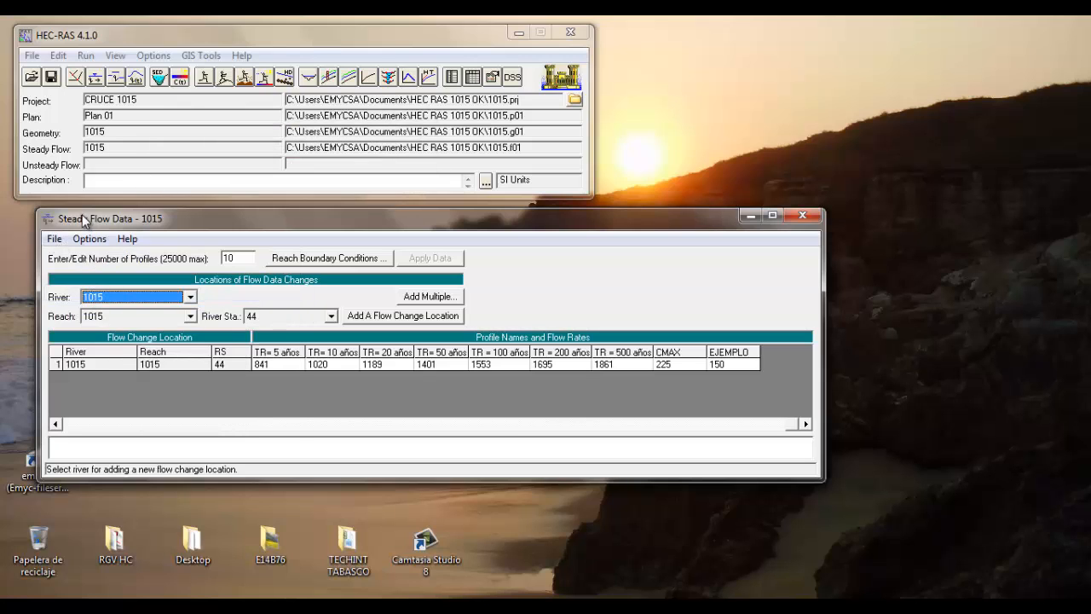
click(53, 239)
click(97, 311)
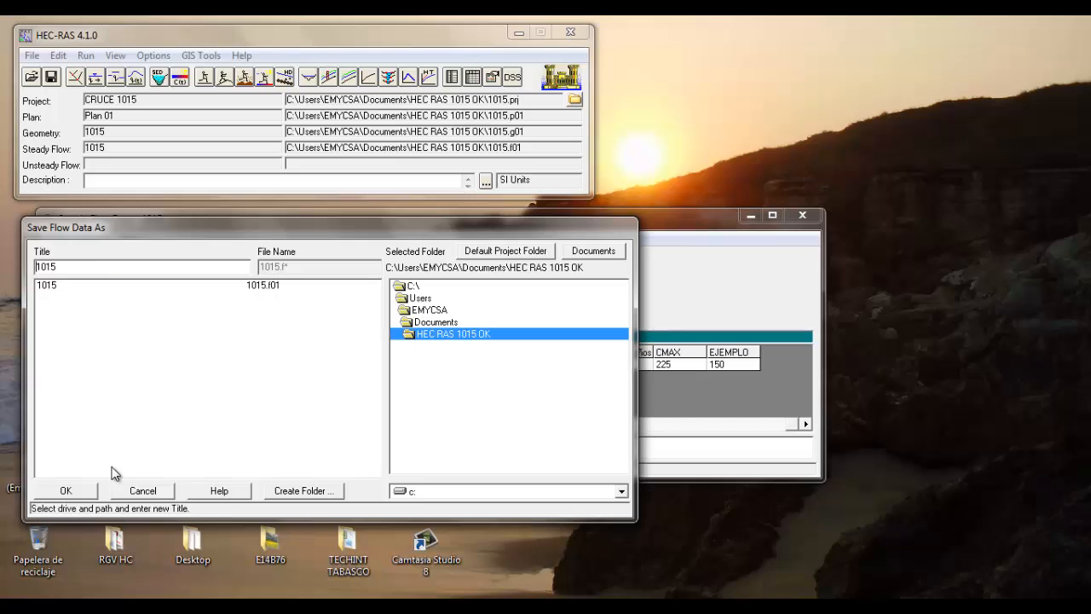
click(77, 493)
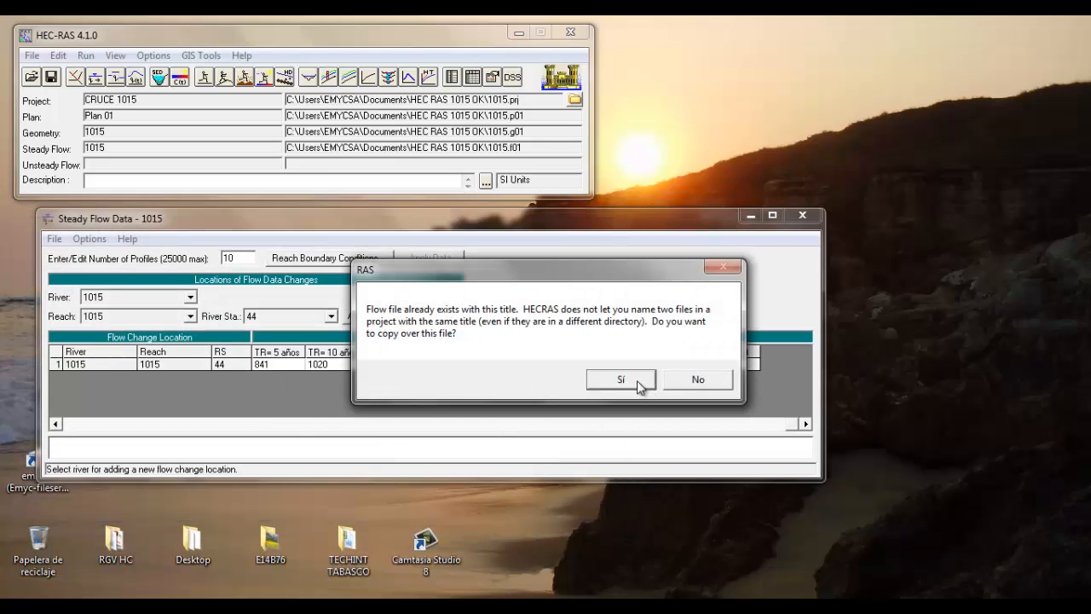
click(641, 384)
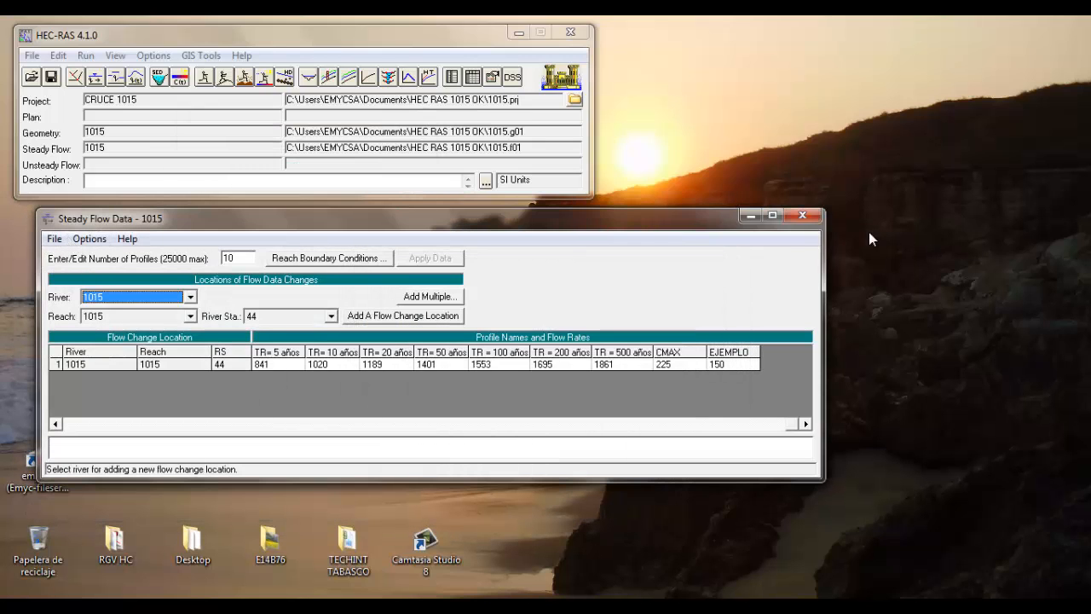
click(803, 217)
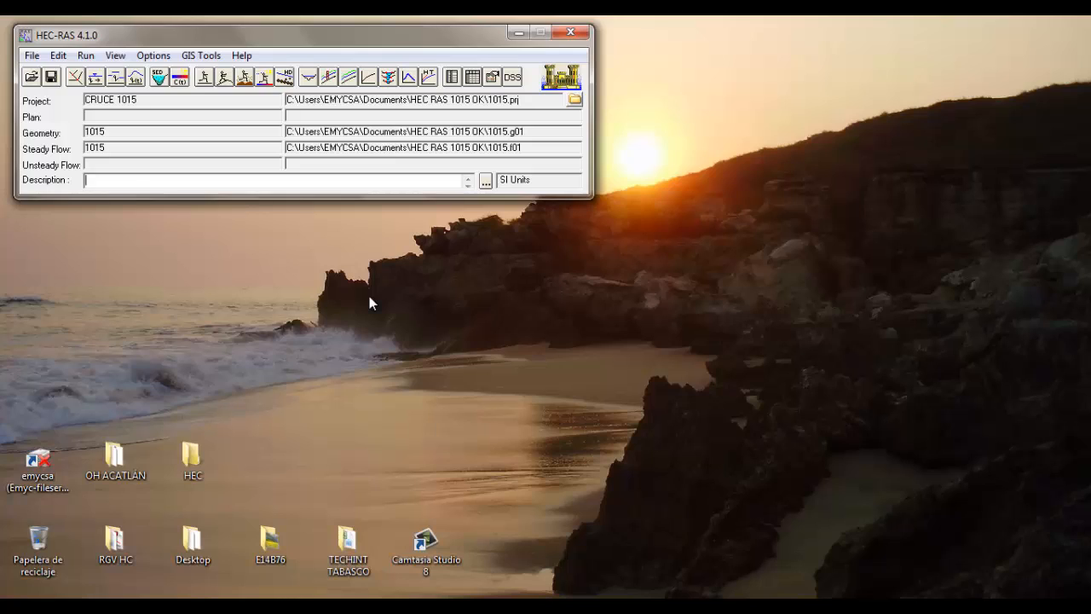
Compute the steady flow analysis with geometry 1015, steady flow file 1015 and the Mixed regime, and close the computation report
click(205, 80)
drag(310, 368, 806, 60)
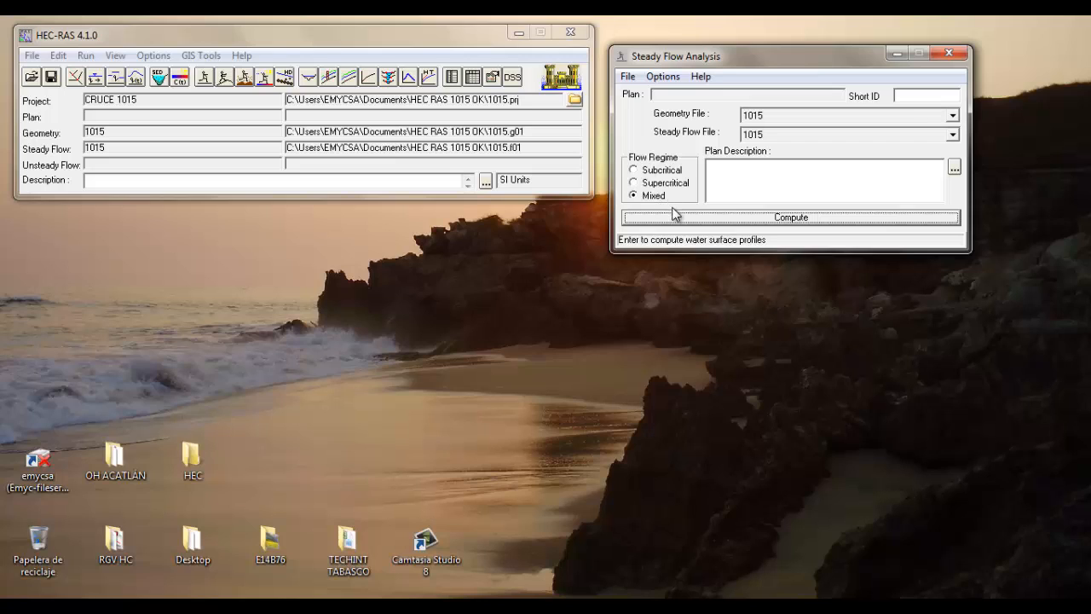
click(785, 219)
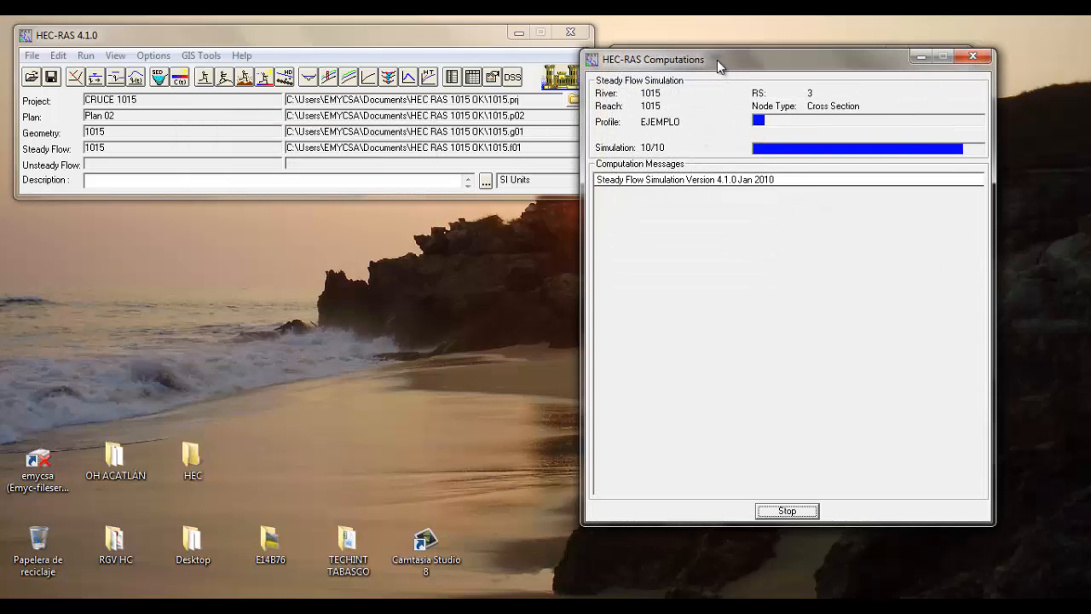
drag(717, 60, 238, 63)
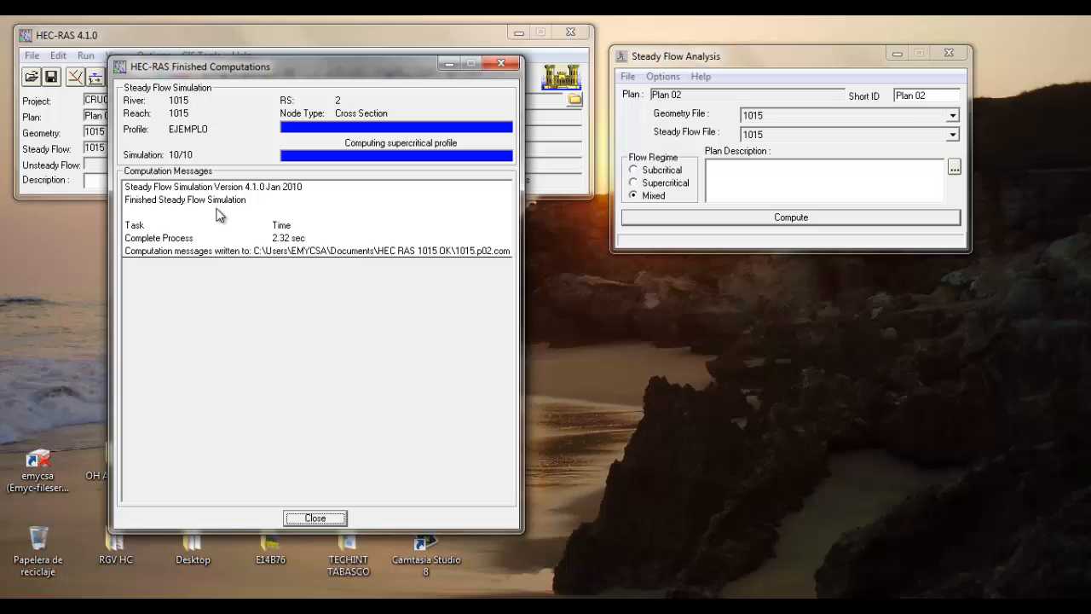
click(300, 518)
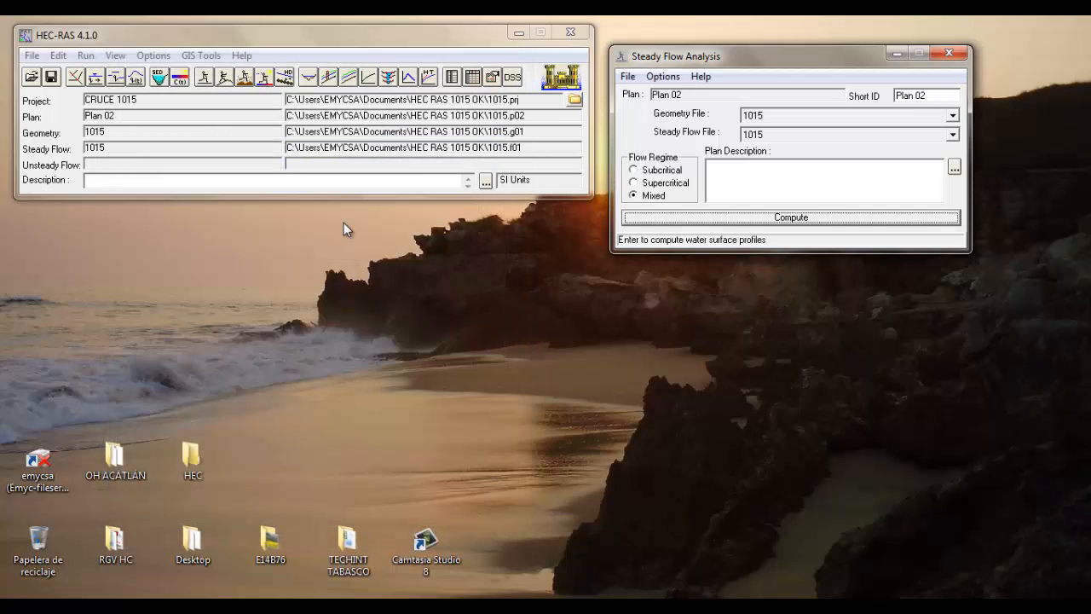
Open the cross section plot at full size and display all ten profiles for river station 44
click(310, 78)
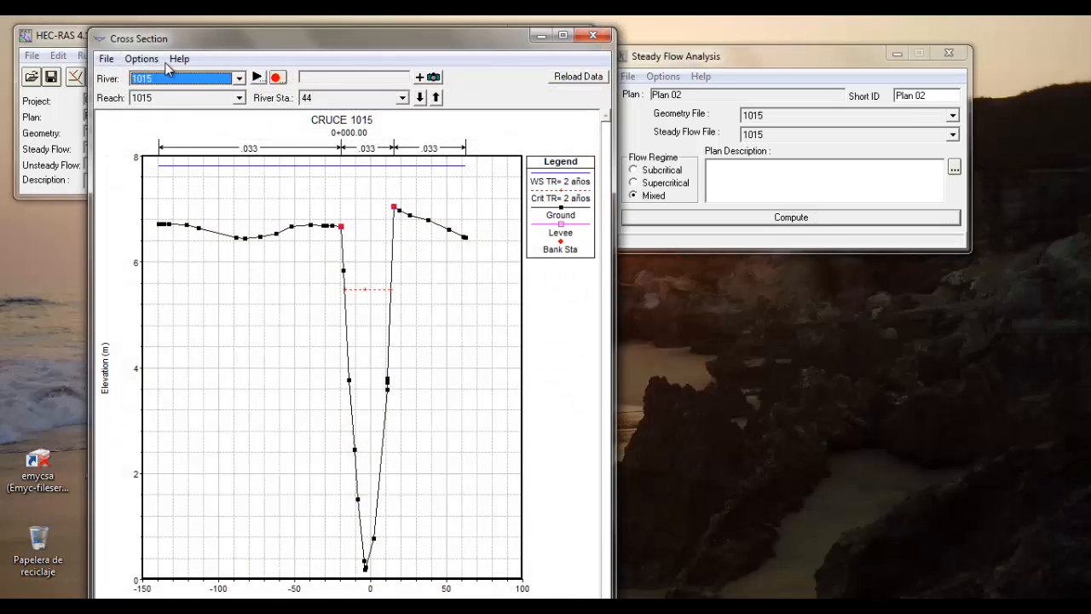
click(562, 35)
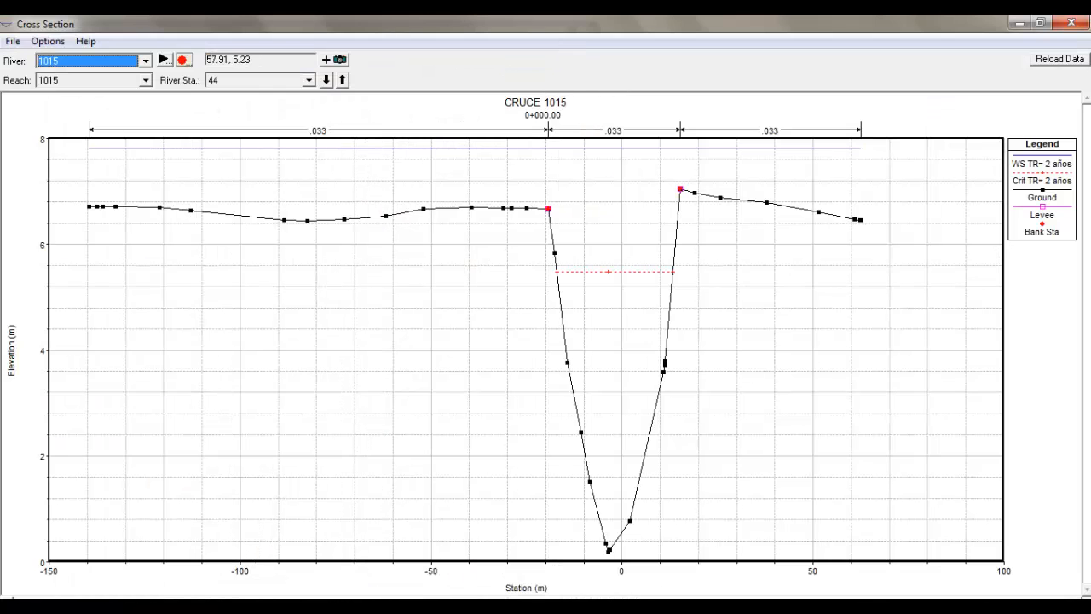
click(47, 41)
click(86, 190)
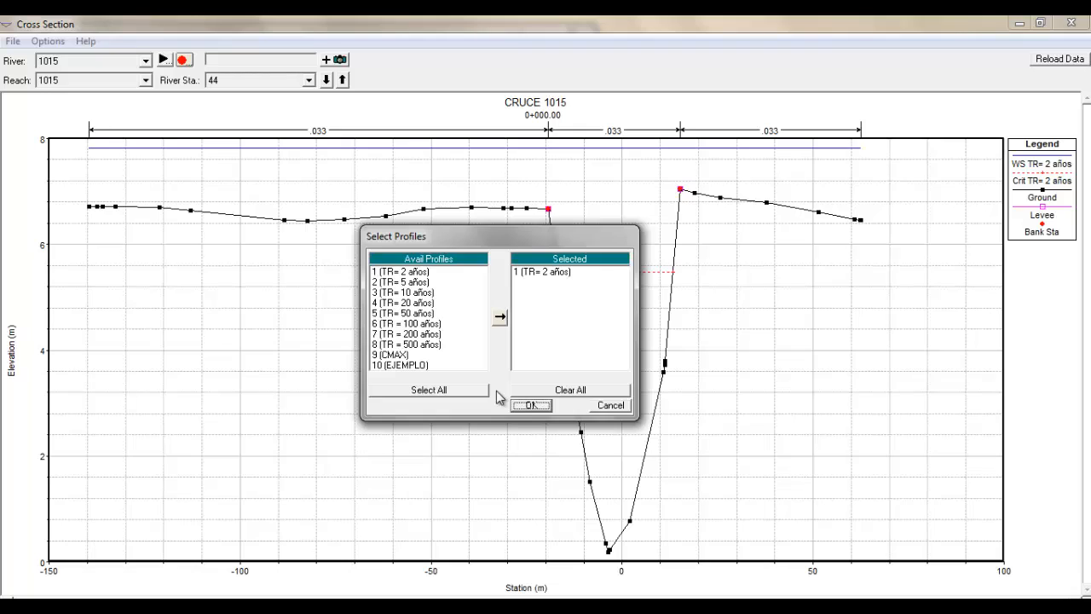
click(446, 390)
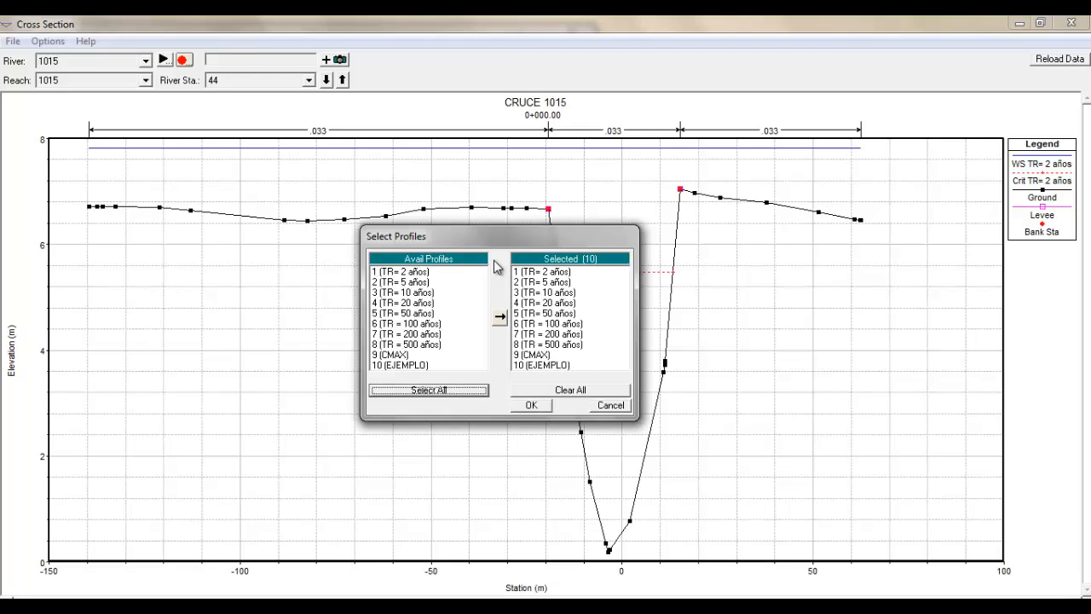
click(529, 405)
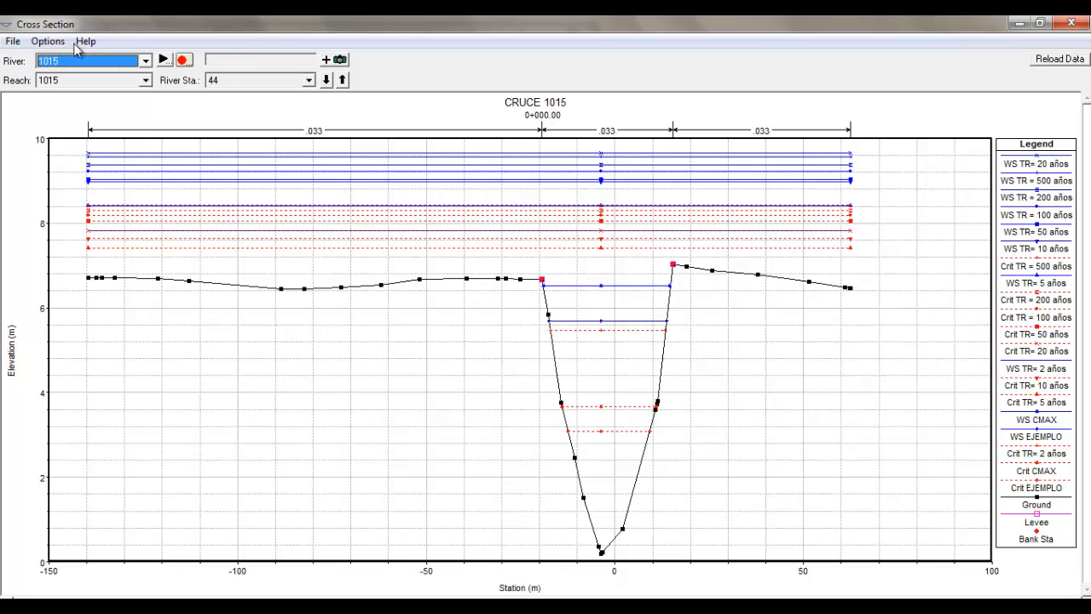
Limit the cross section plot to the EJEMPLO profile and label a point on its water surface line
click(48, 41)
click(90, 190)
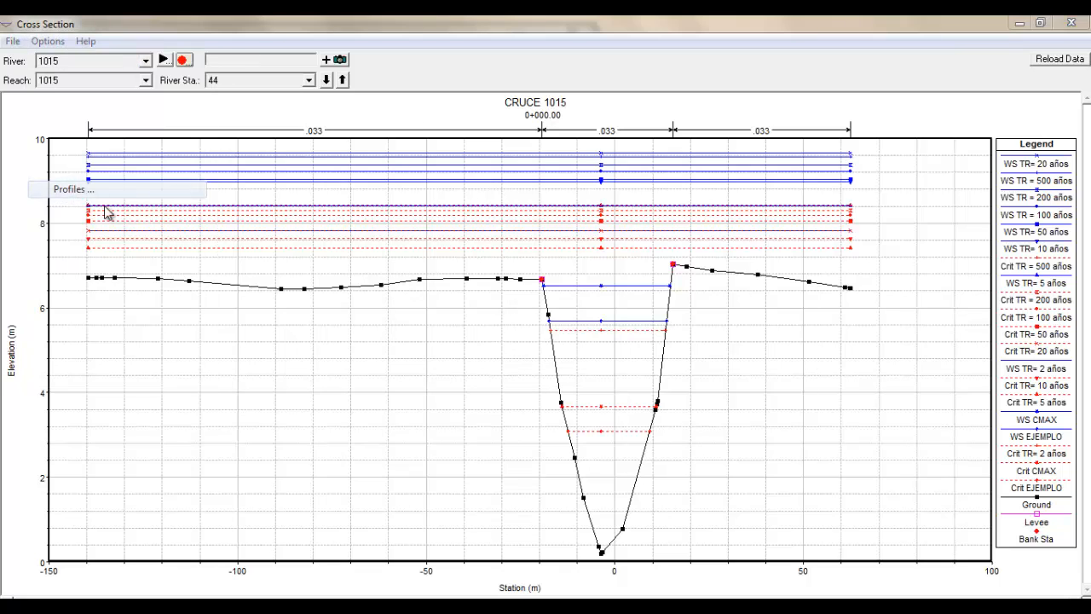
click(565, 390)
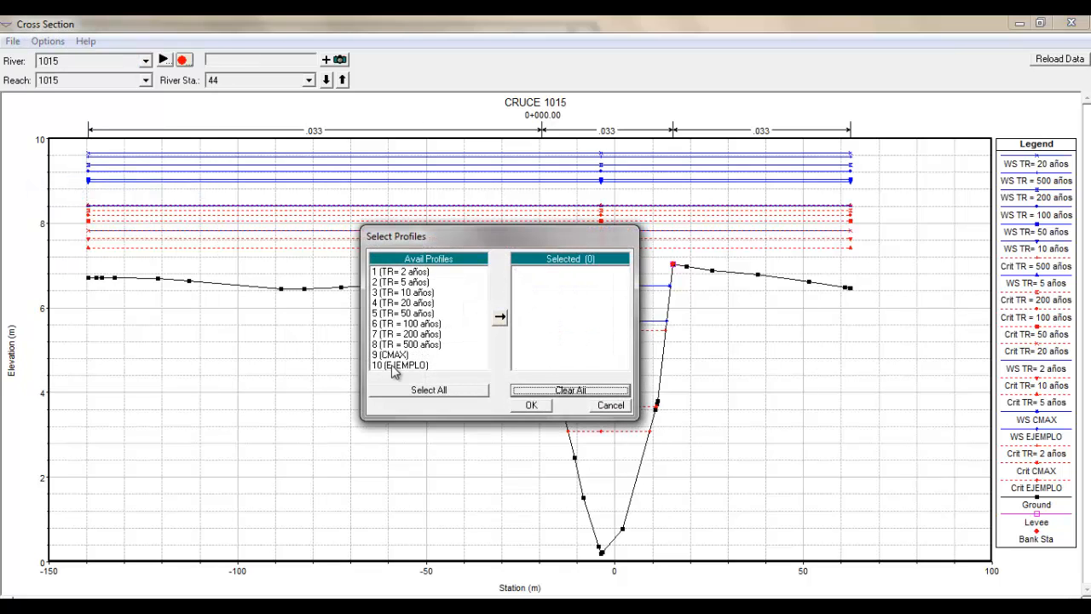
double_click(394, 366)
click(531, 405)
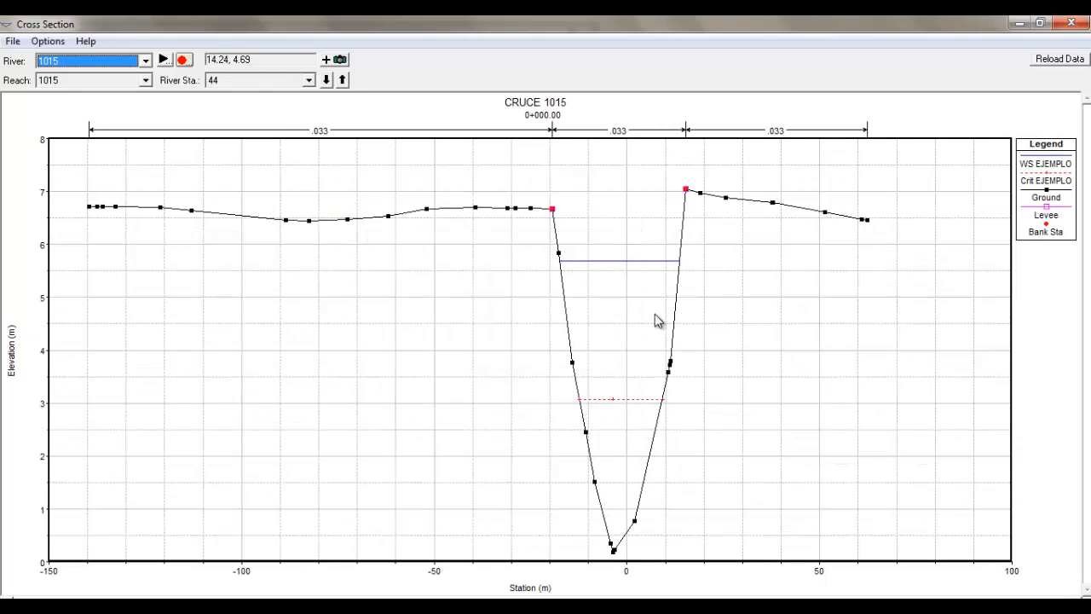
click(652, 267)
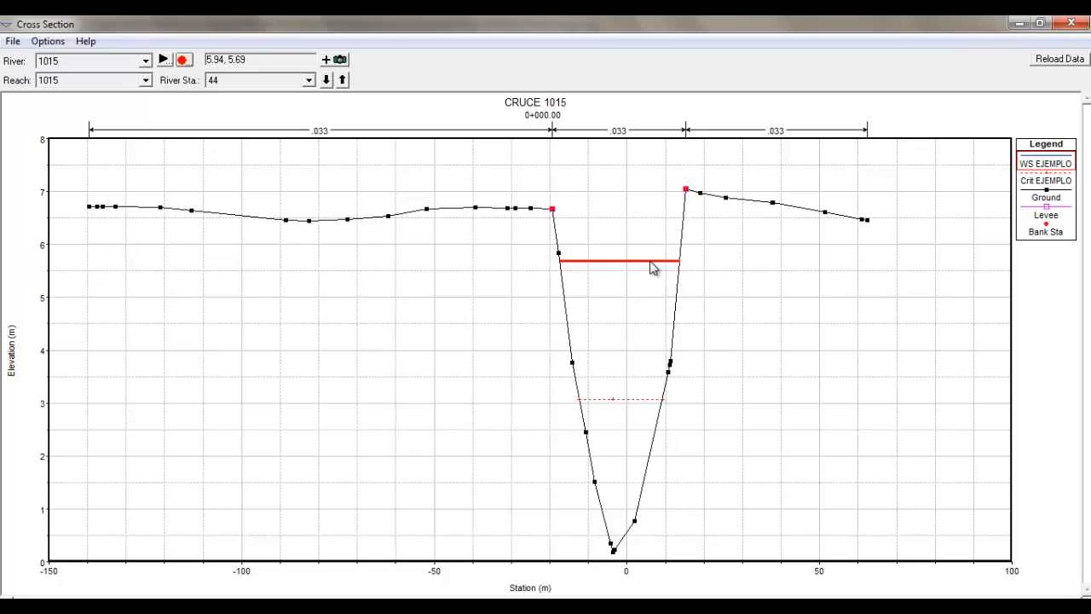
Label a point on the critical depth line of the cross section and close the plot
click(620, 399)
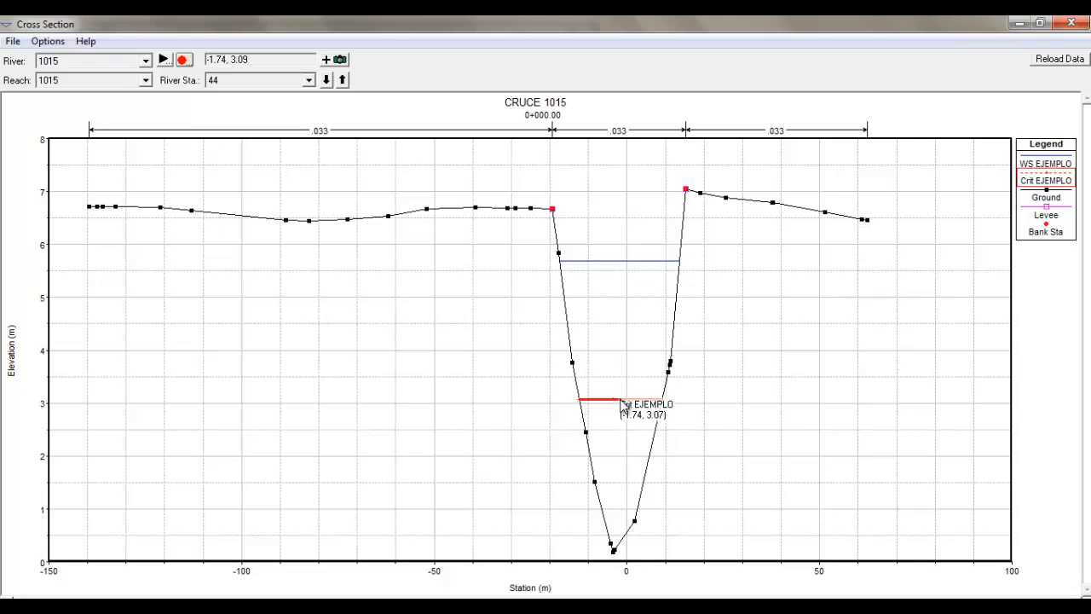
click(699, 406)
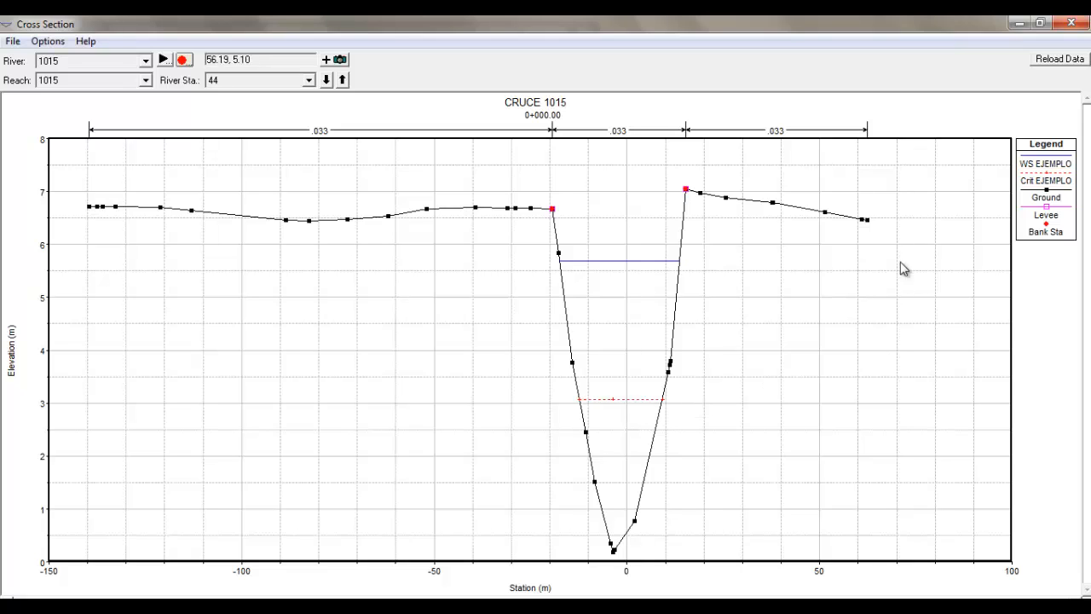
click(1040, 23)
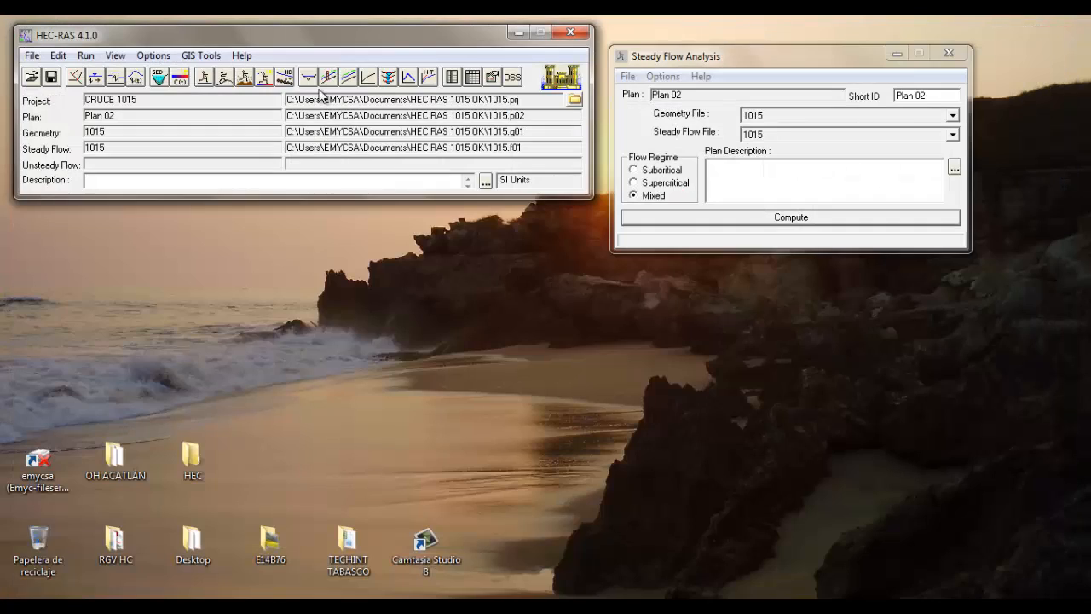
Open the water surface profile plot, label points on the EJEMPLO water surface and critical depth lines, and close the plot
click(314, 77)
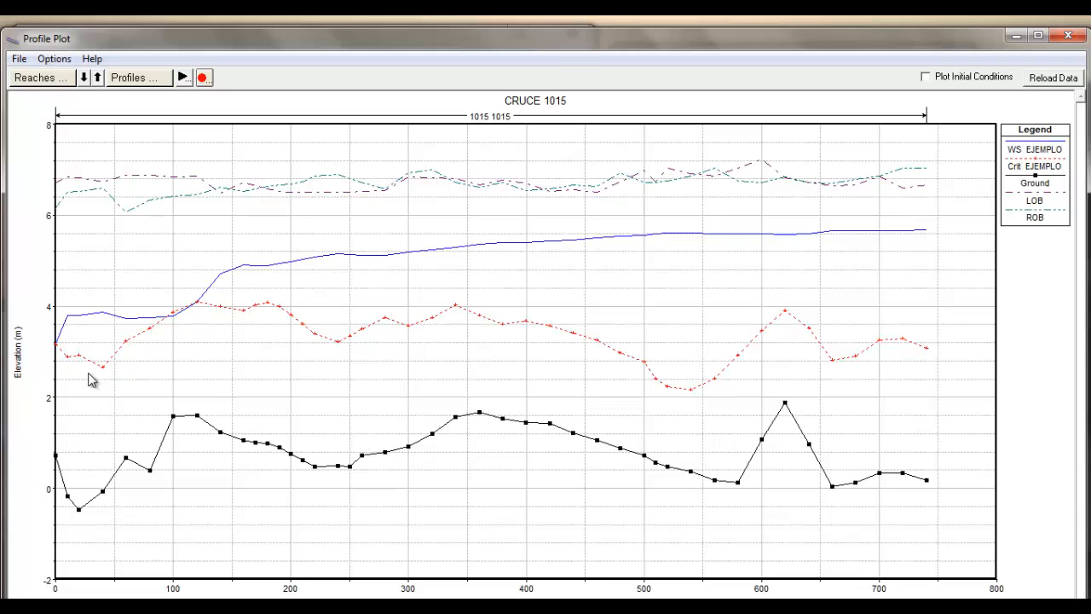
click(768, 237)
click(599, 239)
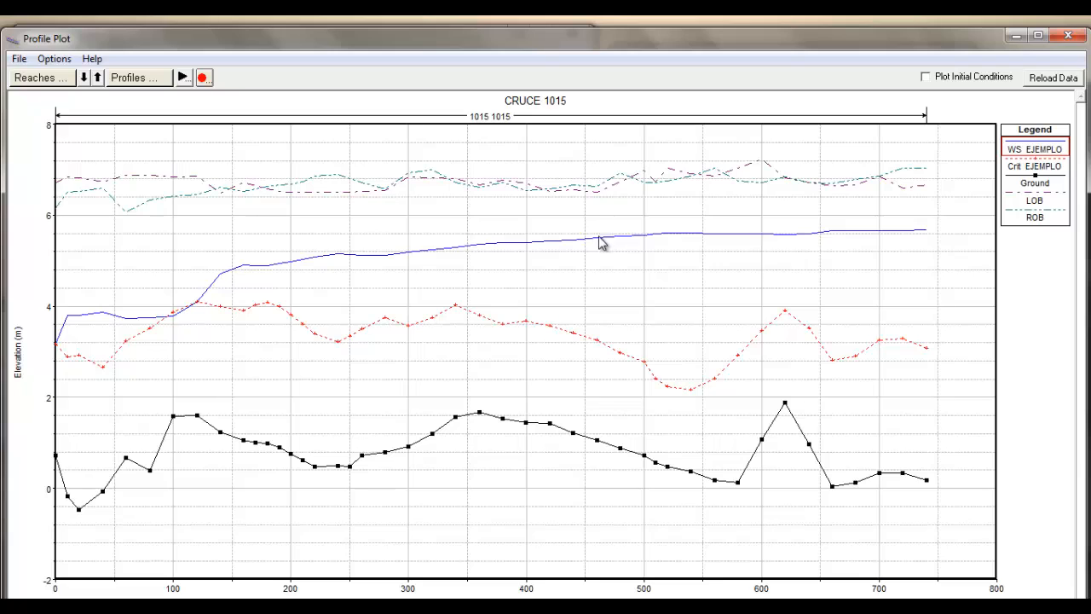
click(298, 324)
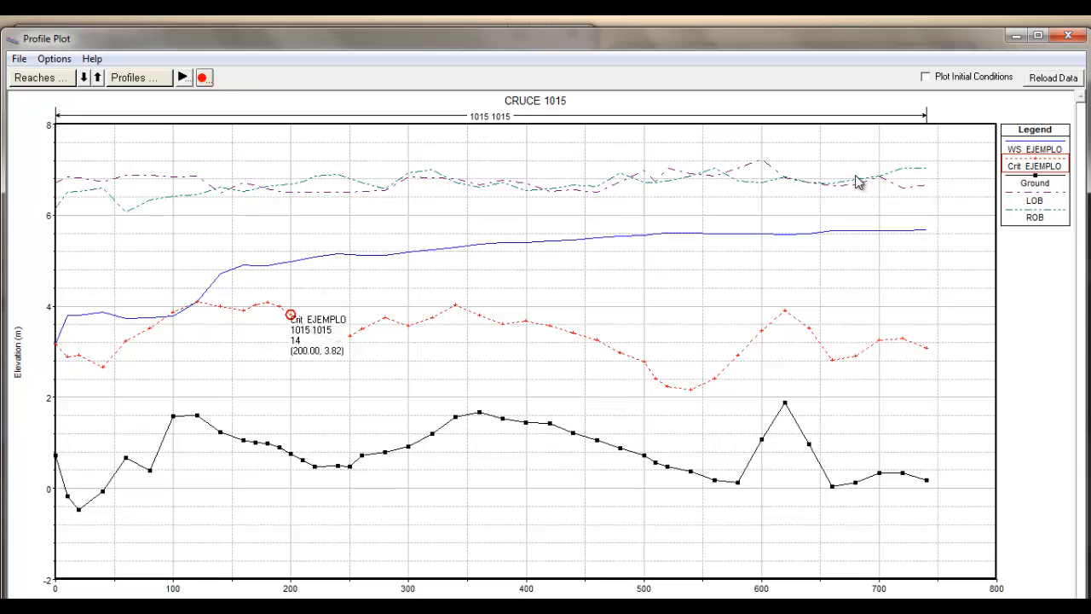
click(1068, 41)
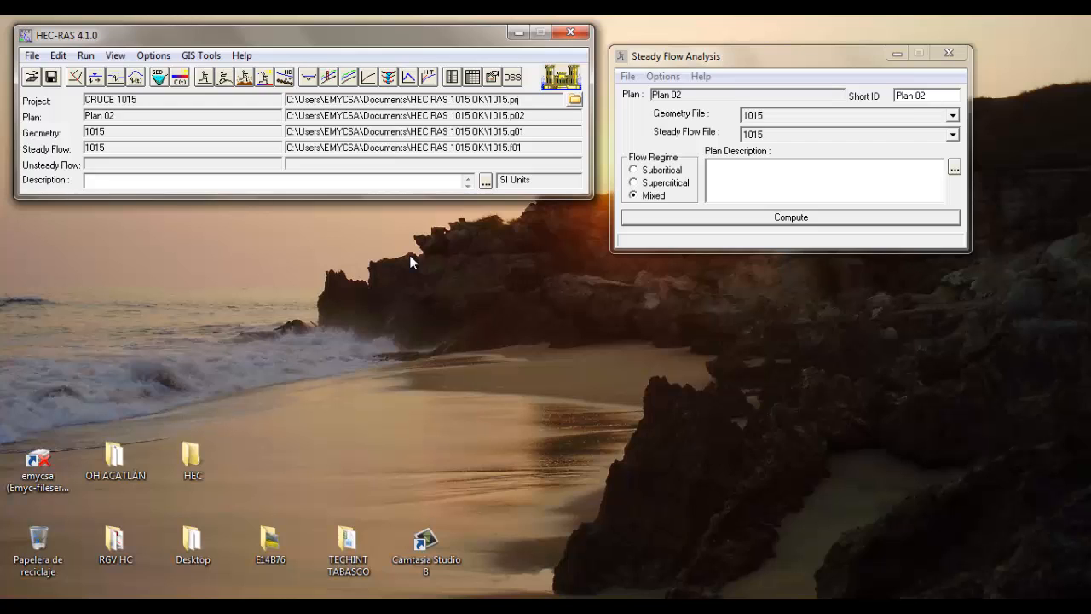
Open the summary output table by profile and reposition its window to view the EJEMPLO results
click(474, 79)
drag(514, 158, 388, 56)
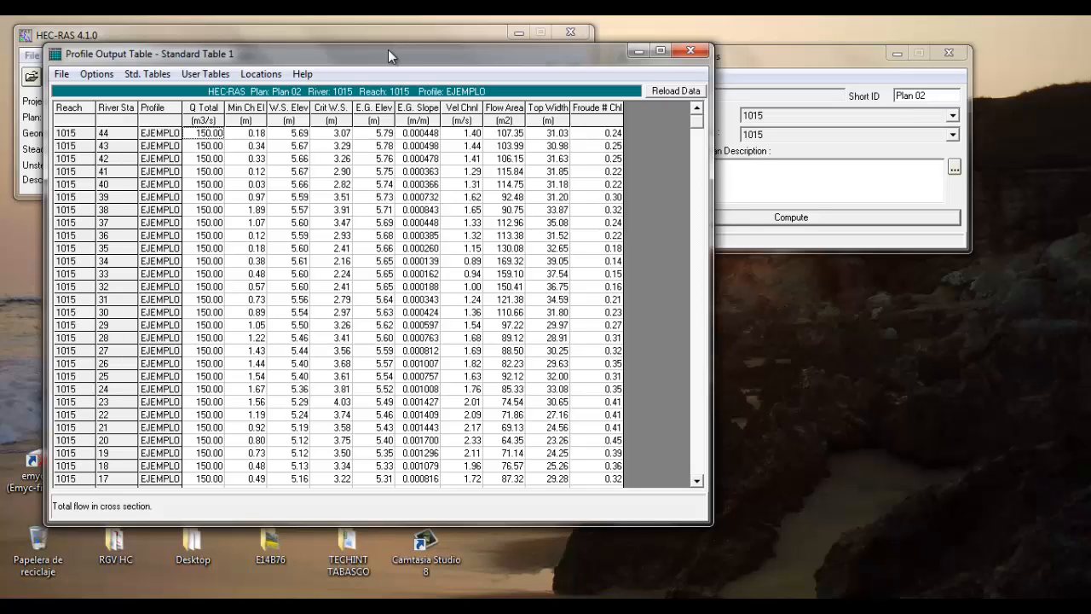
click(219, 77)
click(339, 62)
Open the profile table's column definition and examine the list of available output variables, keeping the existing headings
click(102, 75)
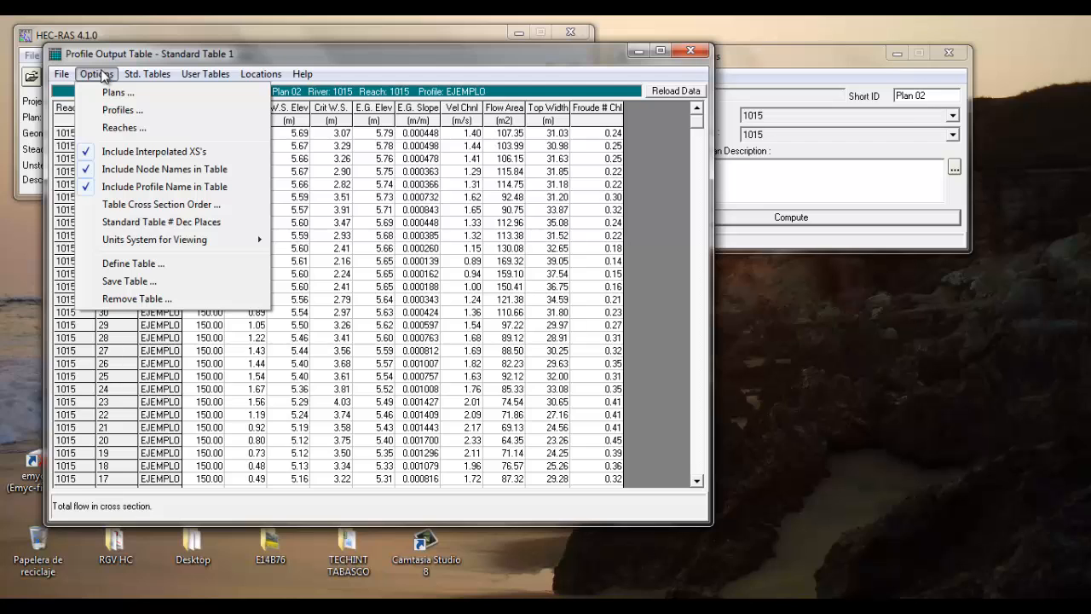
click(132, 266)
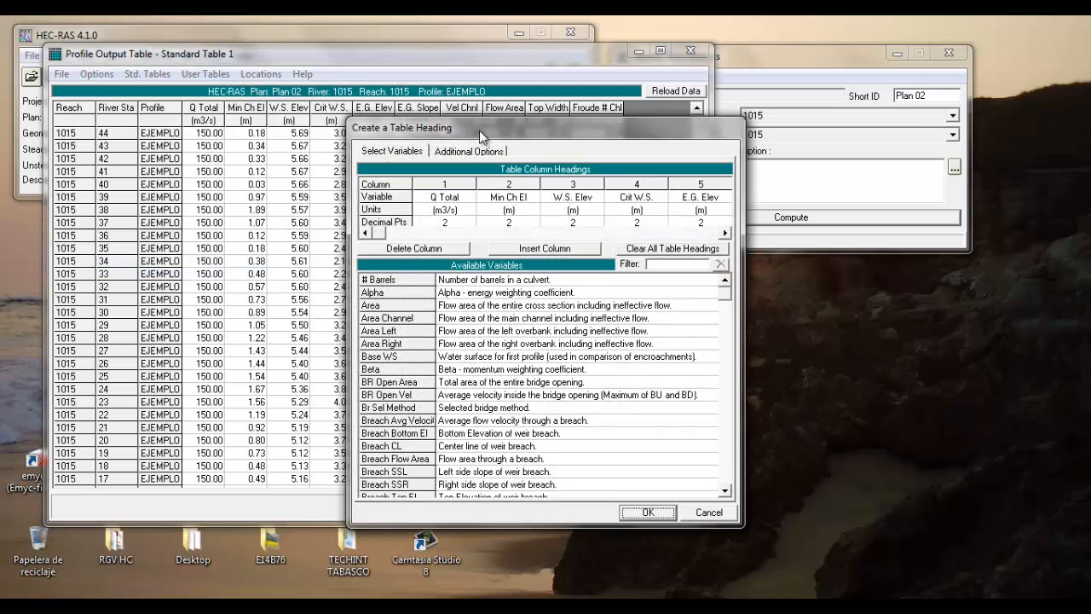
drag(479, 129, 267, 77)
click(191, 244)
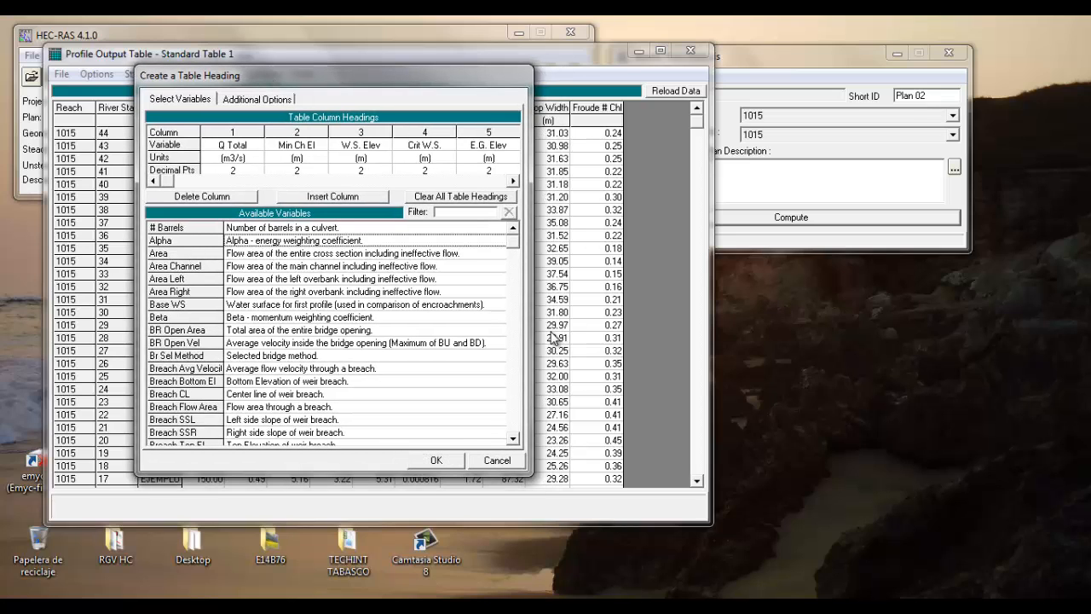
click(515, 437)
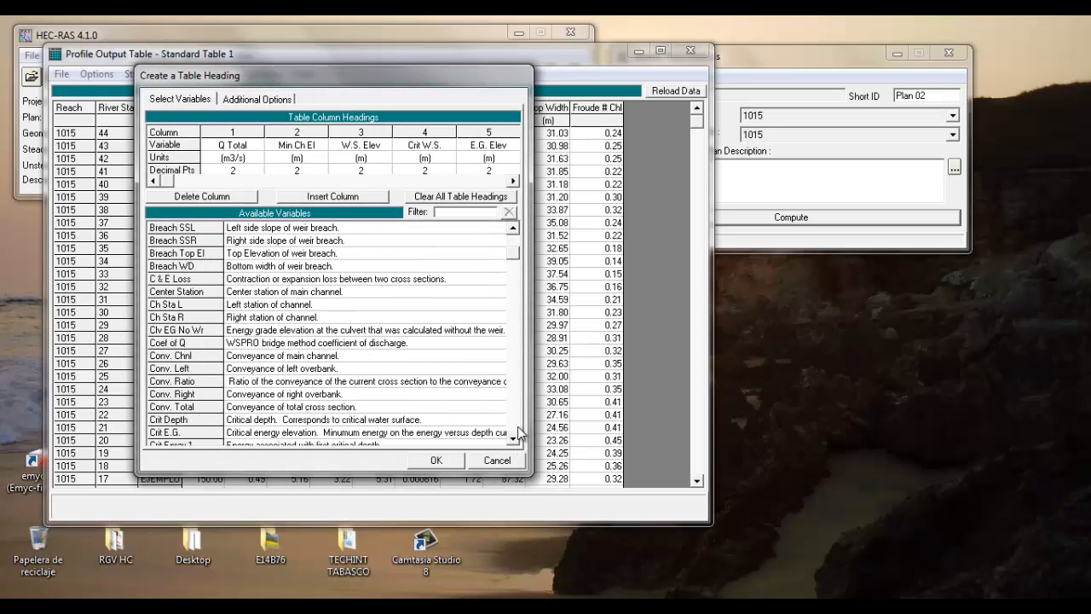
drag(517, 260, 517, 242)
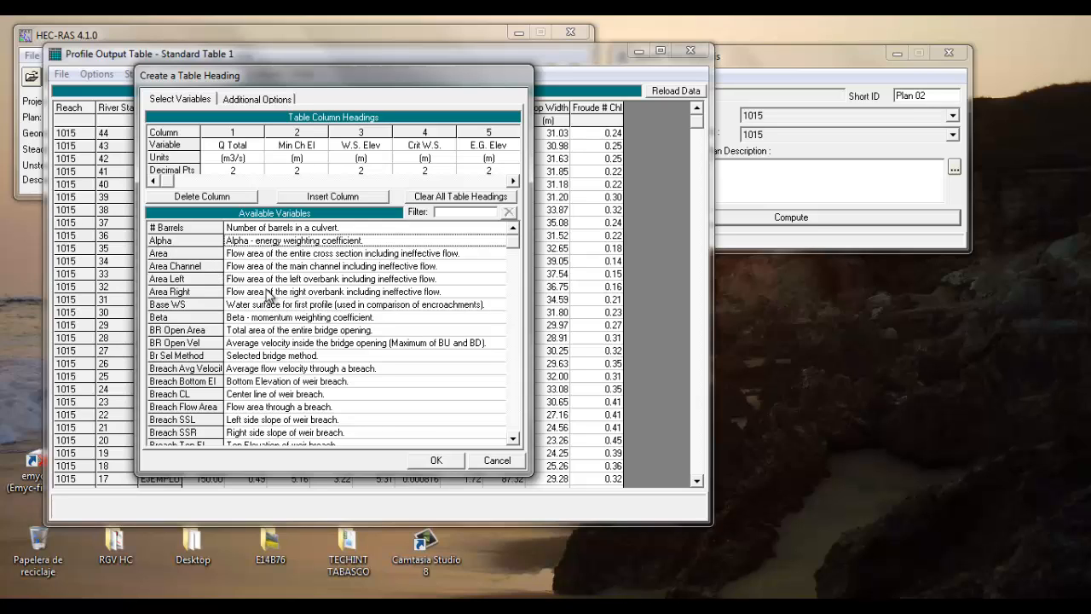
click(159, 316)
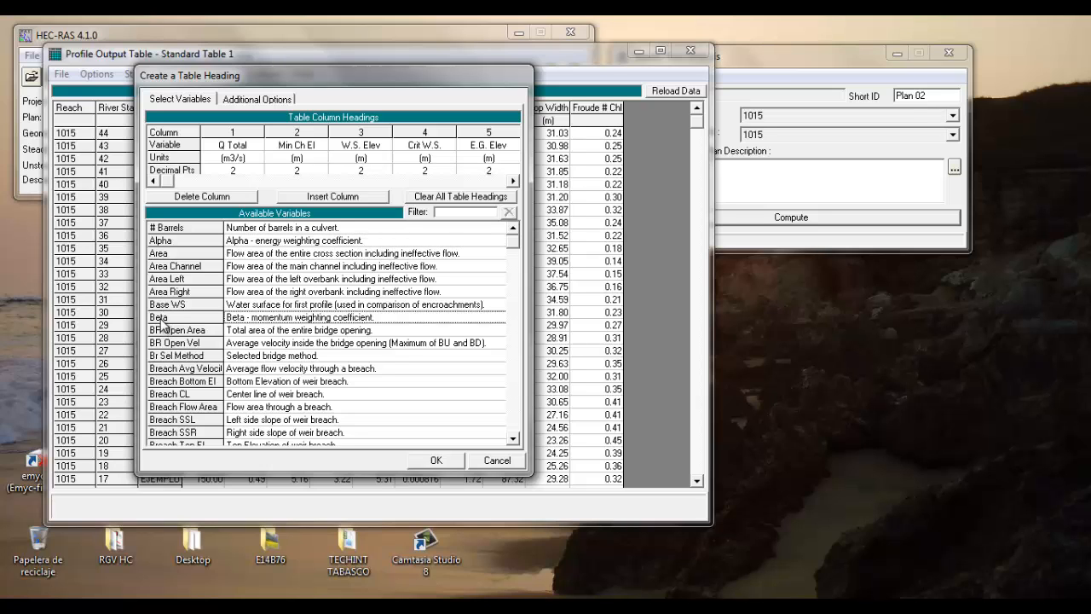
click(514, 439)
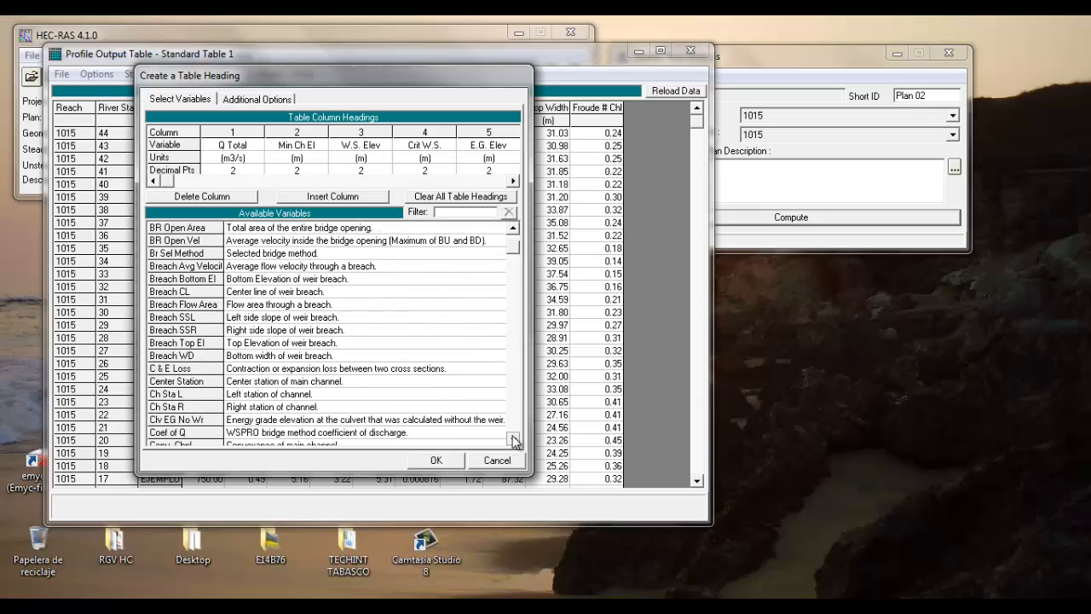
click(514, 439)
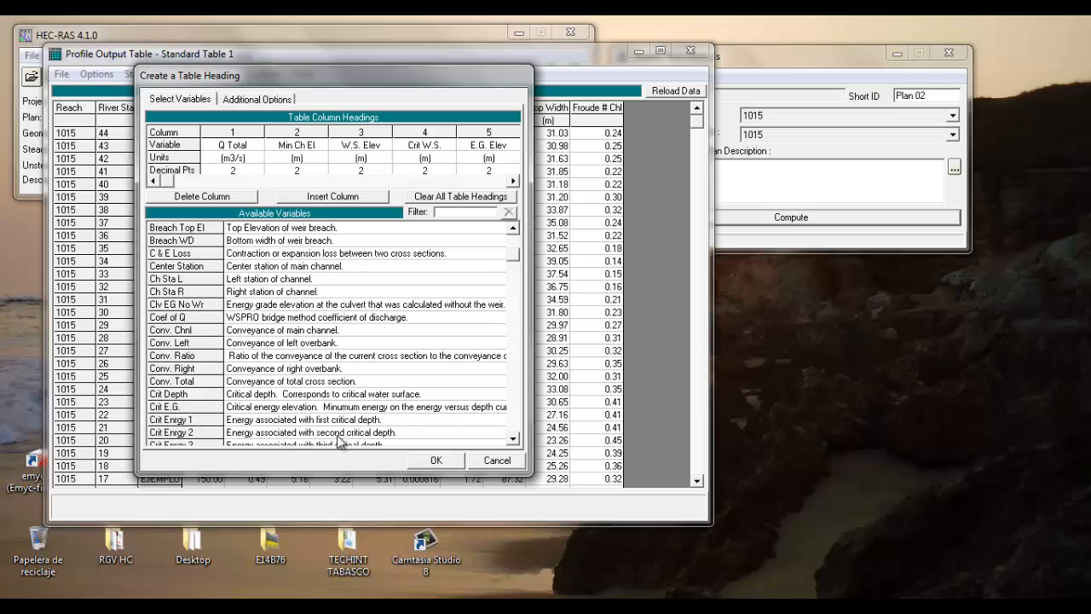
click(514, 439)
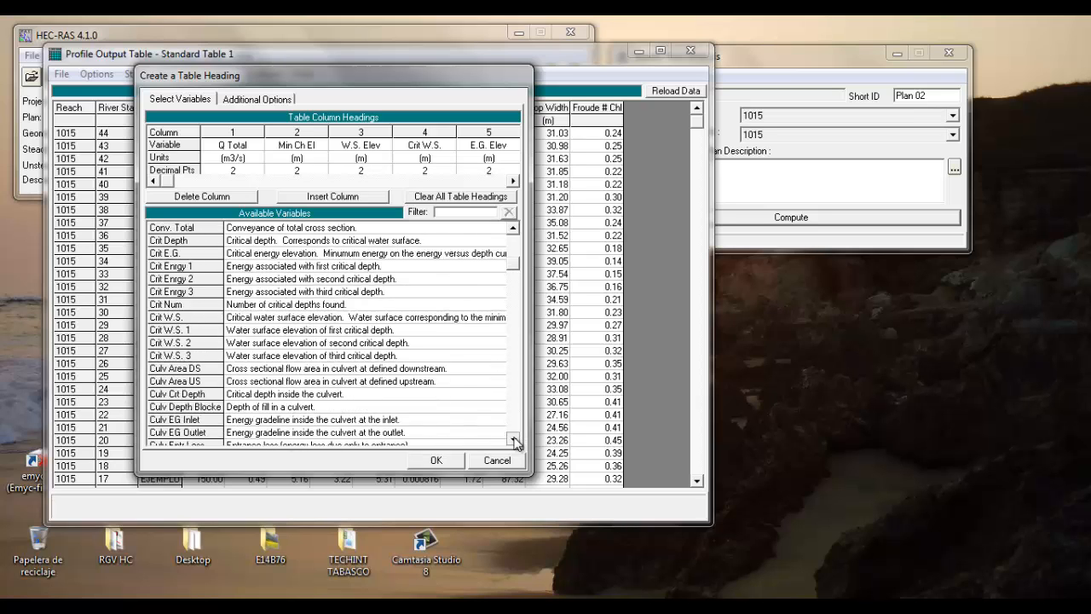
click(514, 439)
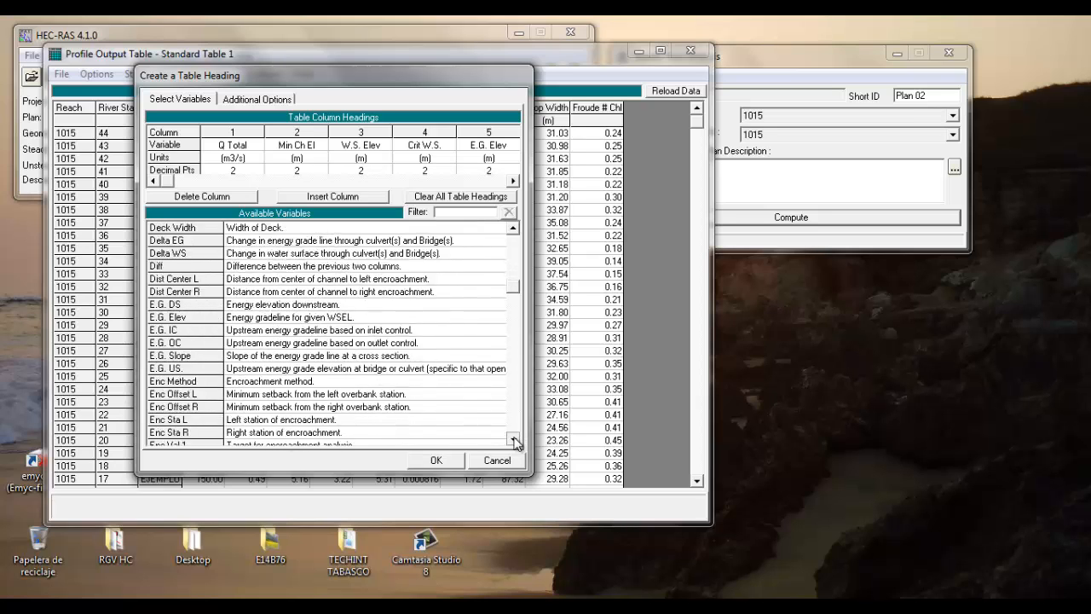
click(514, 439)
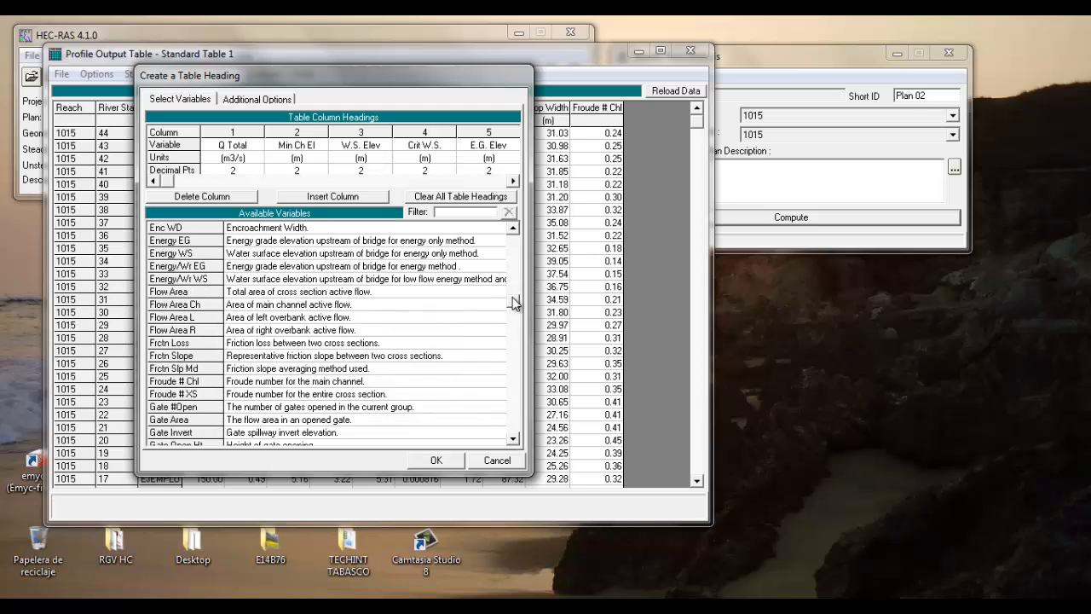
drag(515, 304, 514, 238)
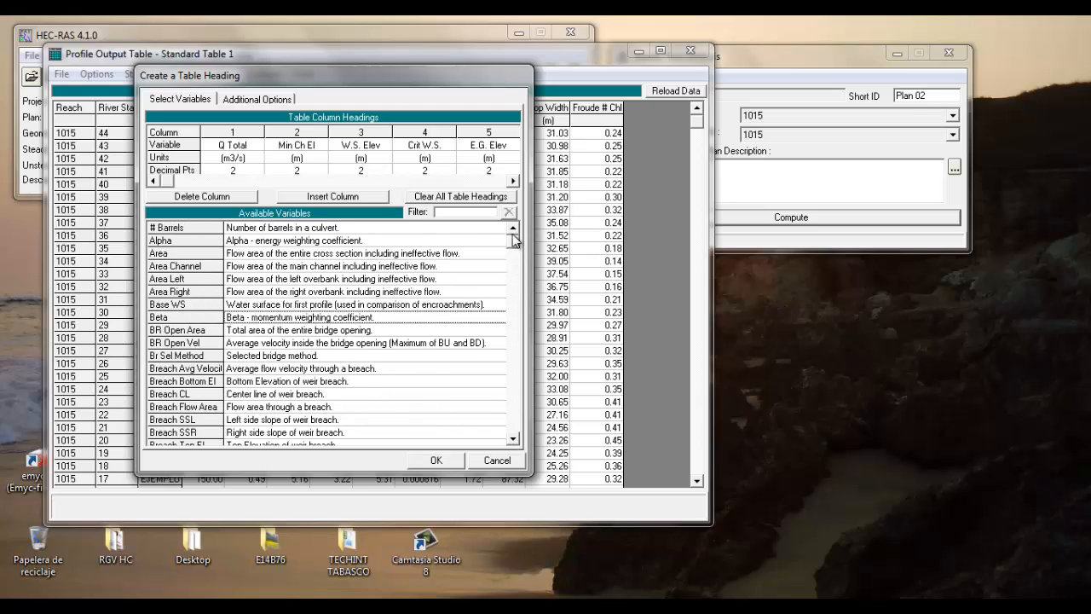
click(436, 460)
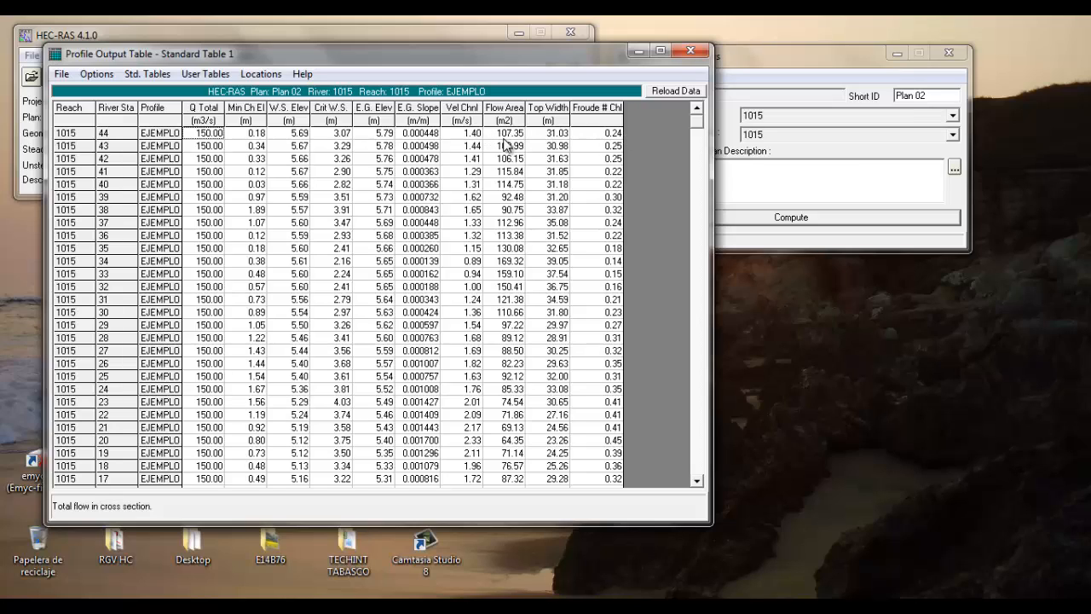
Highlight the Froude # Chl column to review its values and close the profile output table
click(589, 110)
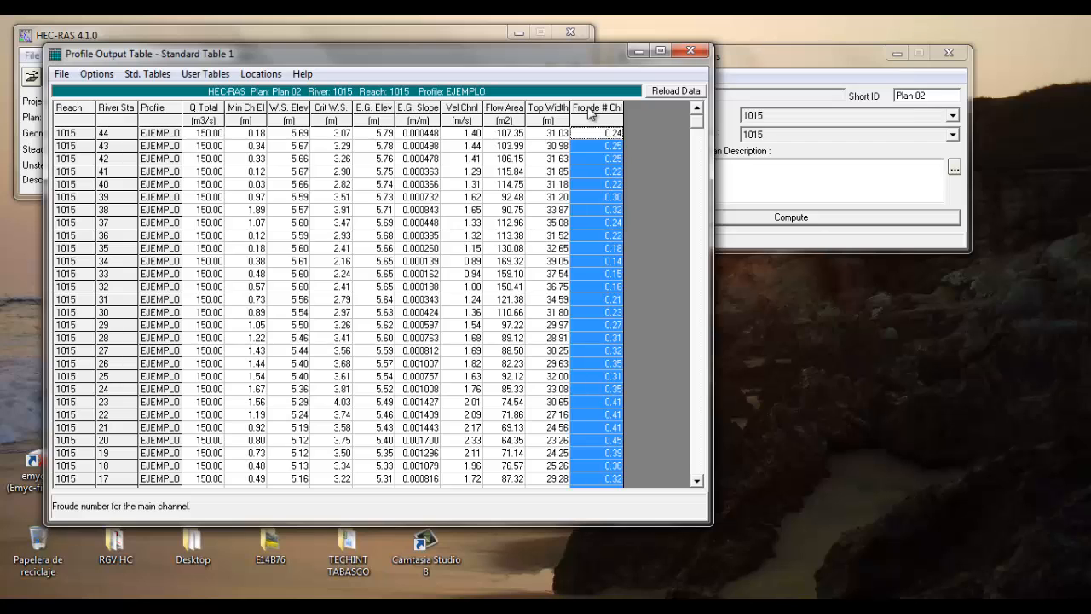
drag(695, 124, 678, 103)
click(690, 50)
Set the flow regime to Subcritical, compute the steady flow analysis and close the computation report
click(652, 171)
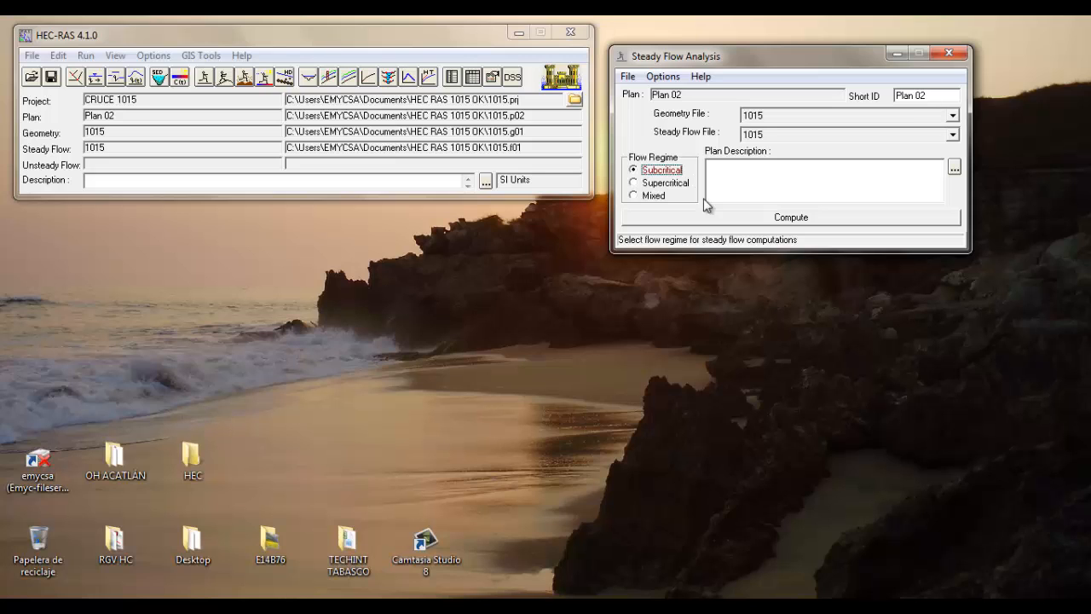
click(774, 219)
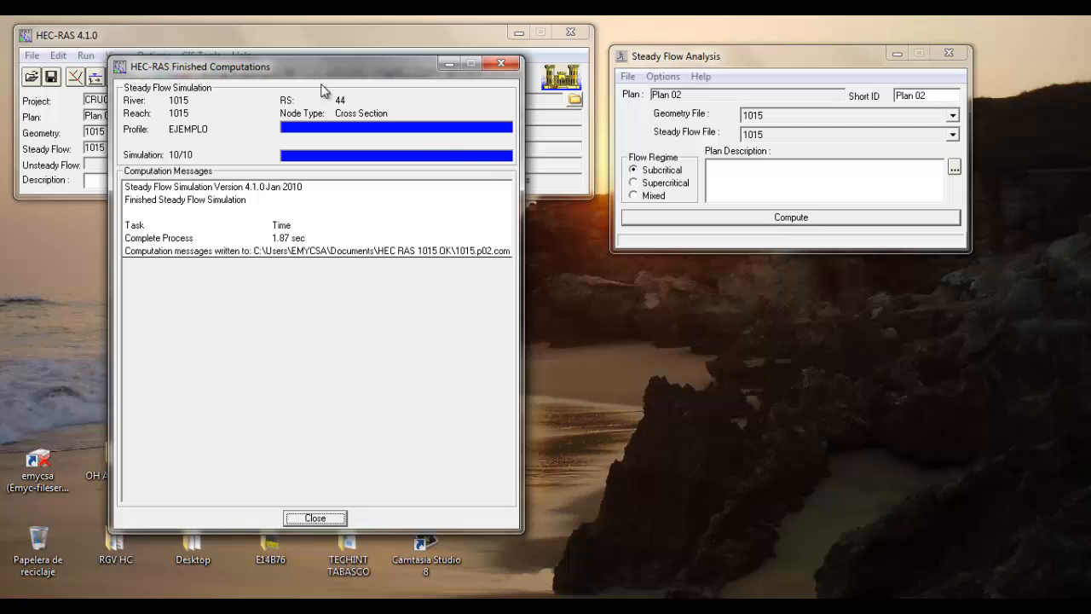
drag(317, 74, 331, 89)
click(352, 531)
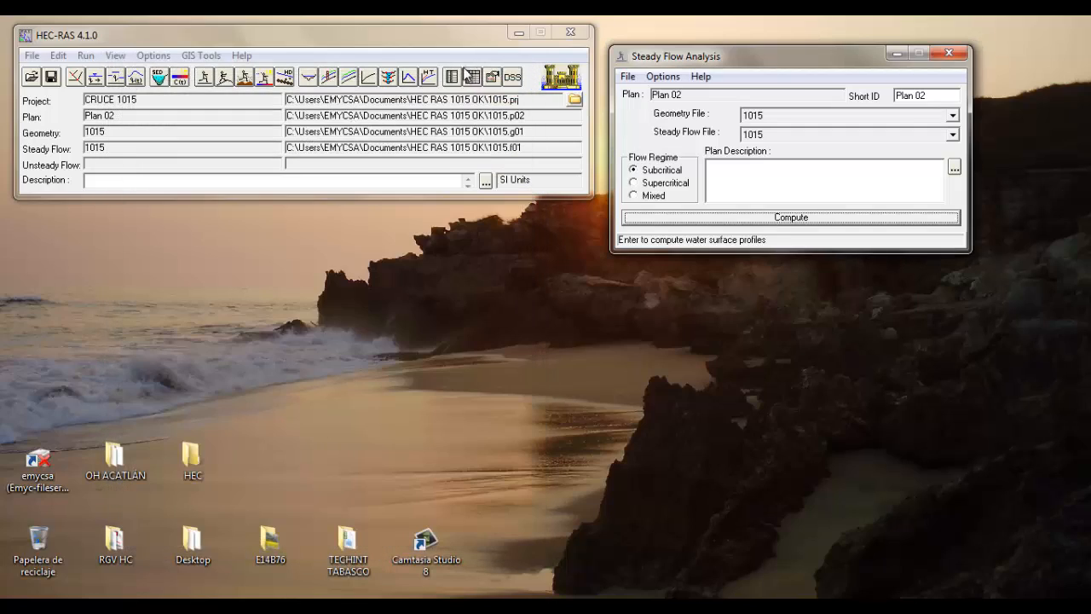
Review the Subcritical results in the profile output table down to river station 1, and close the table
click(471, 79)
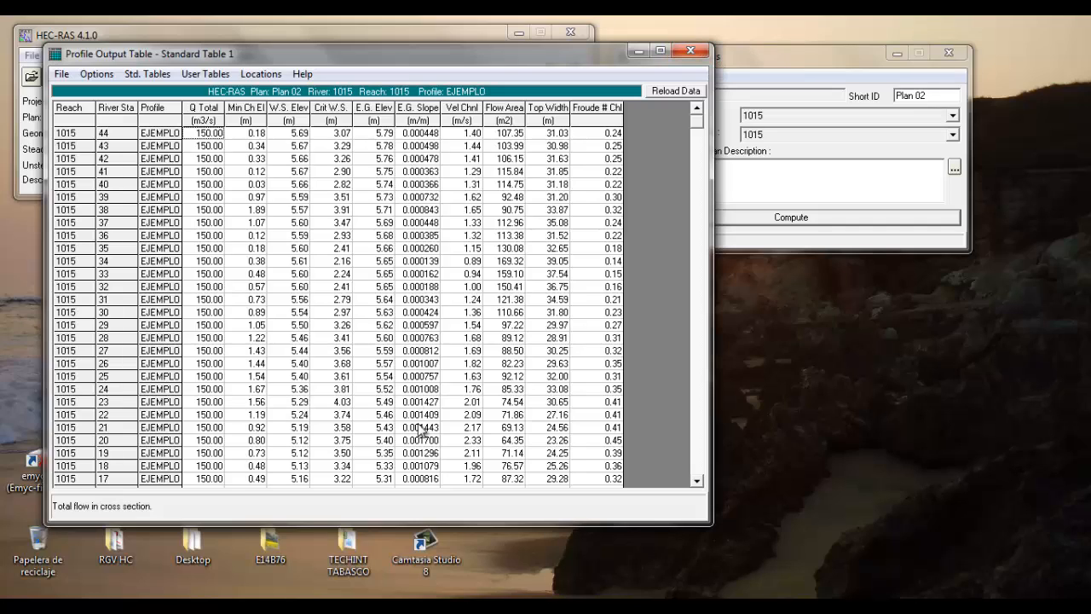
click(698, 484)
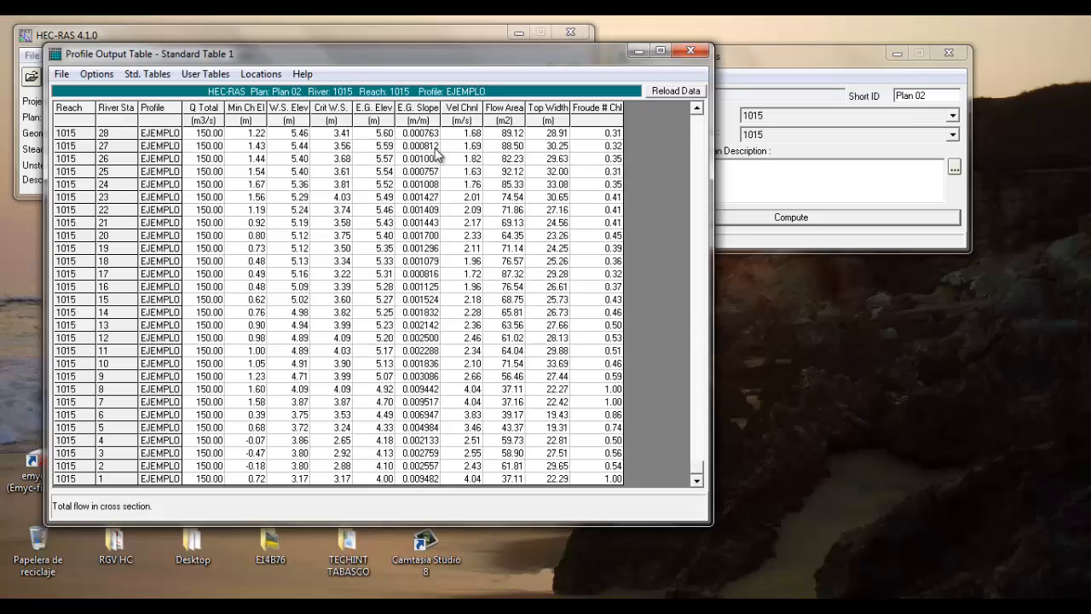
drag(699, 473, 699, 110)
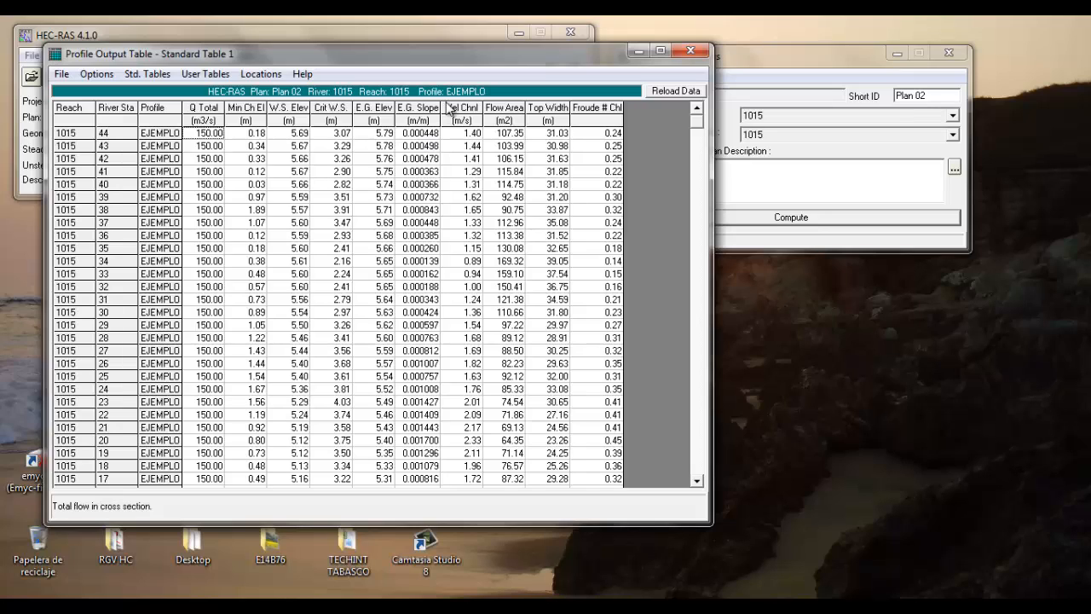
click(690, 52)
Open the steady flow reach boundary conditions and set the upstream boundary to Normal Depth with a slope of 0.0004
click(95, 77)
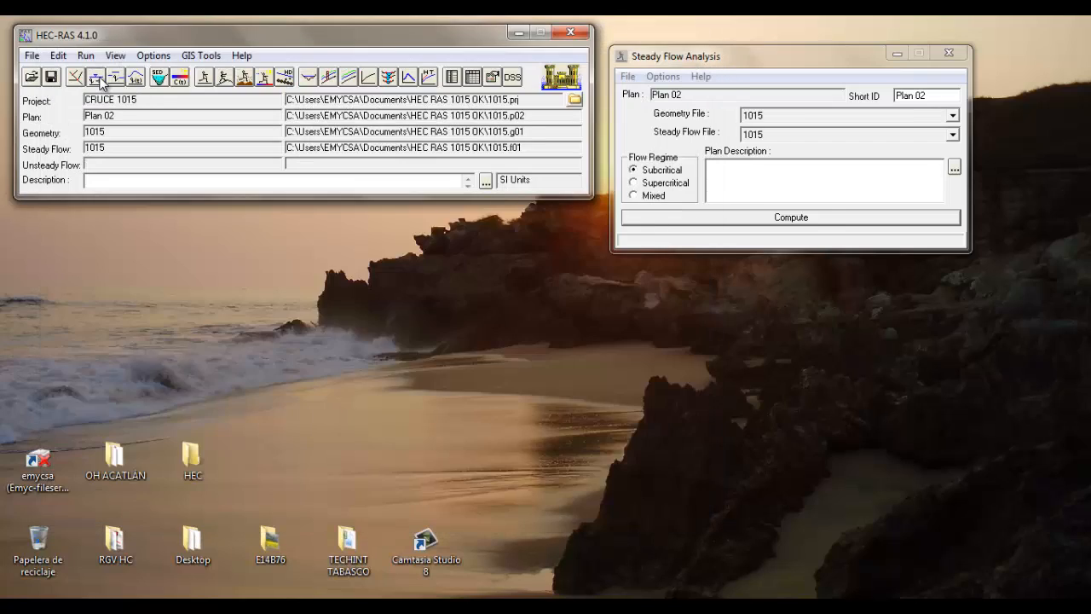
click(341, 258)
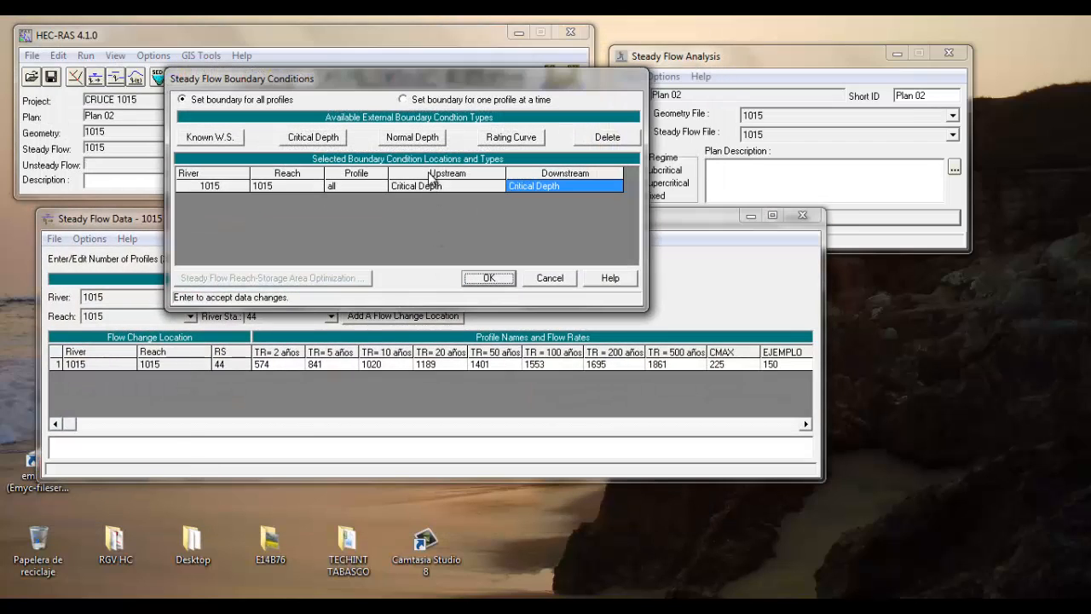
click(431, 185)
click(413, 137)
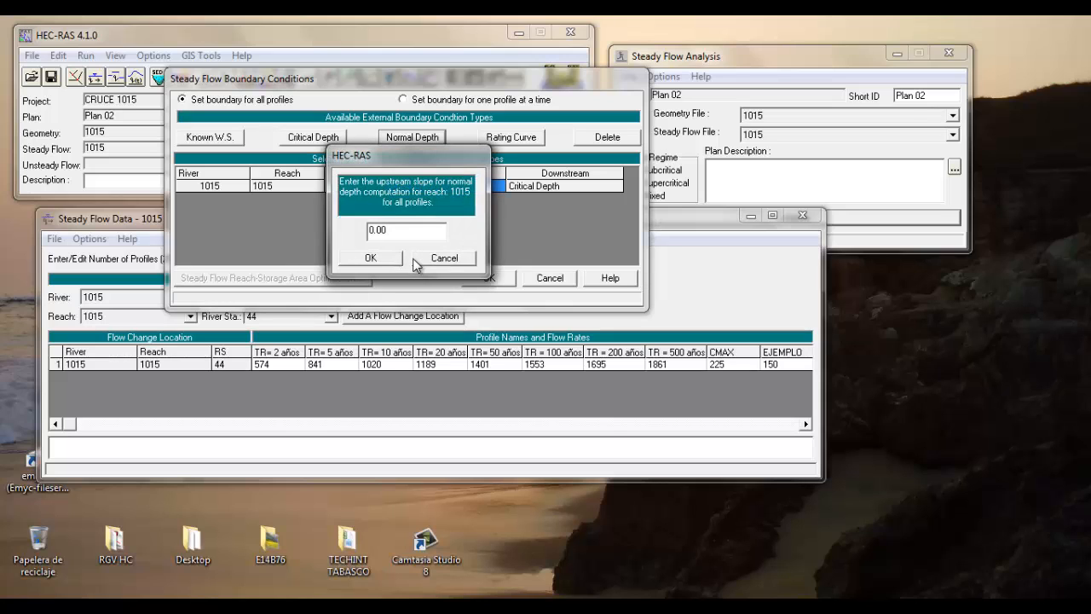
text(0.0004)
click(371, 259)
Set the downstream boundary to Normal Depth with a slope of 0.0004 and accept the boundary conditions
click(560, 185)
click(413, 137)
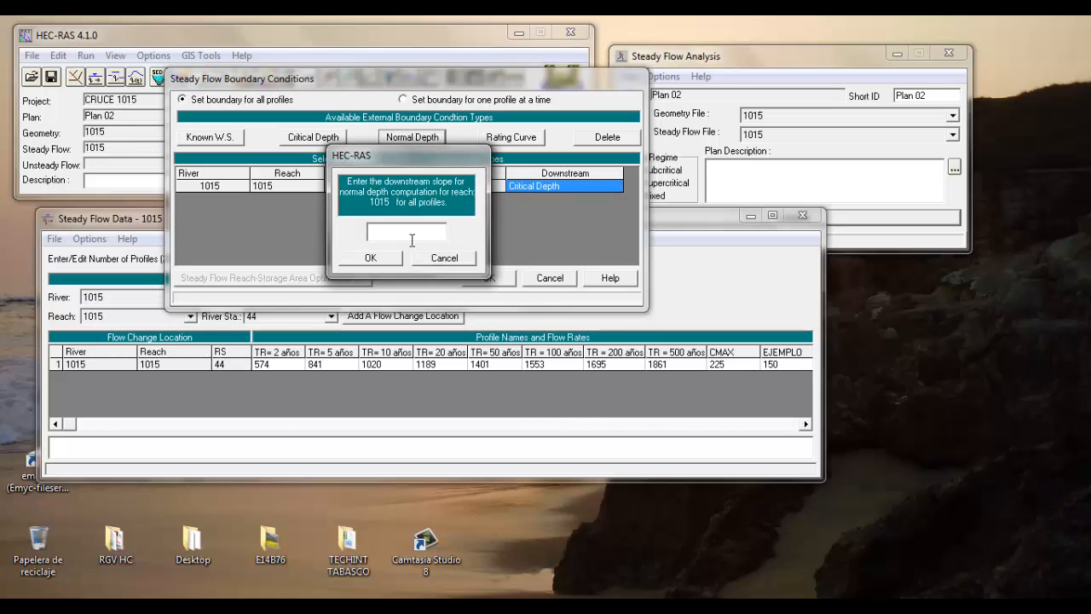
text(0.004)
key(BackSpace)
text(04)
click(370, 257)
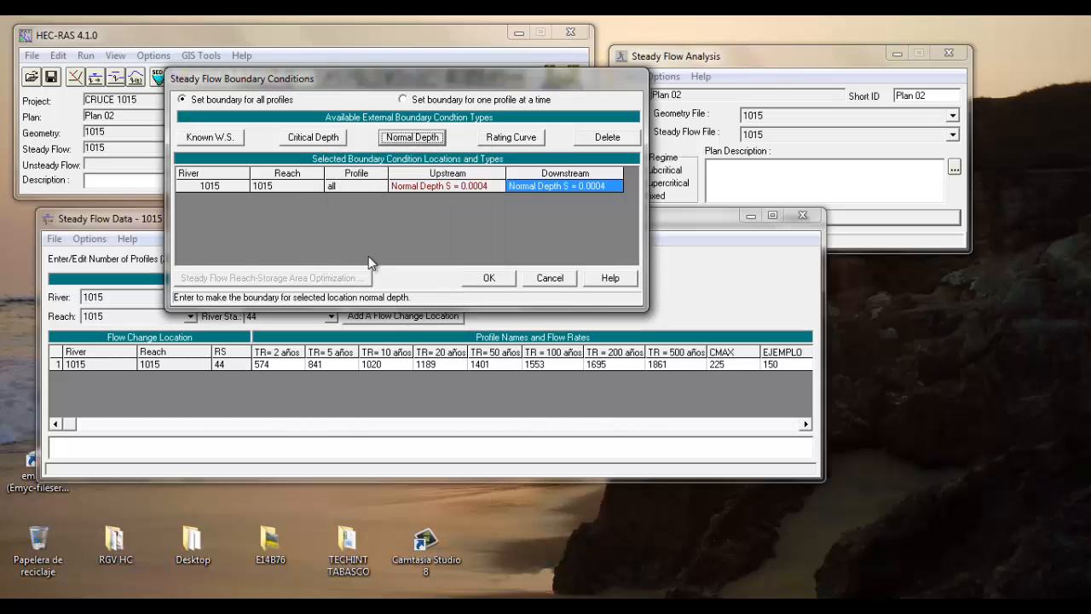
click(489, 279)
Apply the changes and save the steady flow data
click(437, 257)
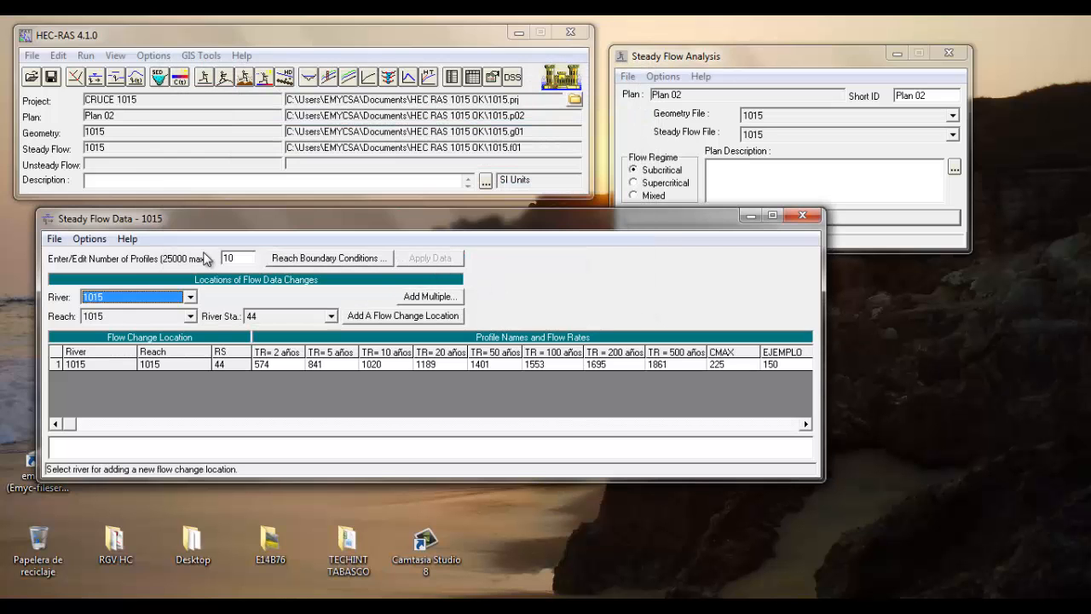
click(53, 239)
click(101, 293)
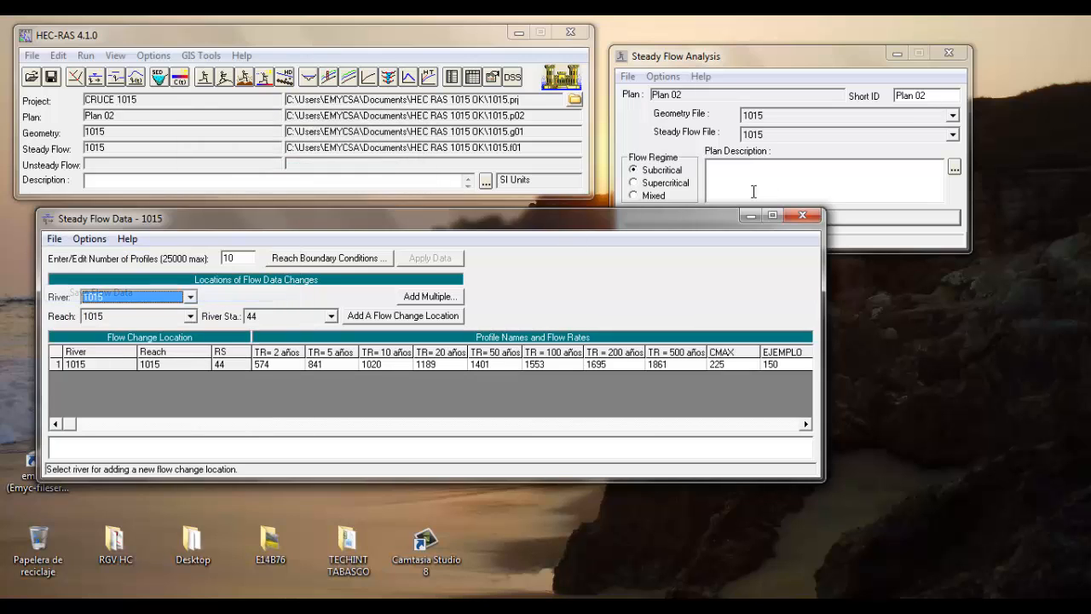
Close the steady flow data and compute Plan 02 with the Subcritical flow regime, closing the finished computation report
click(802, 215)
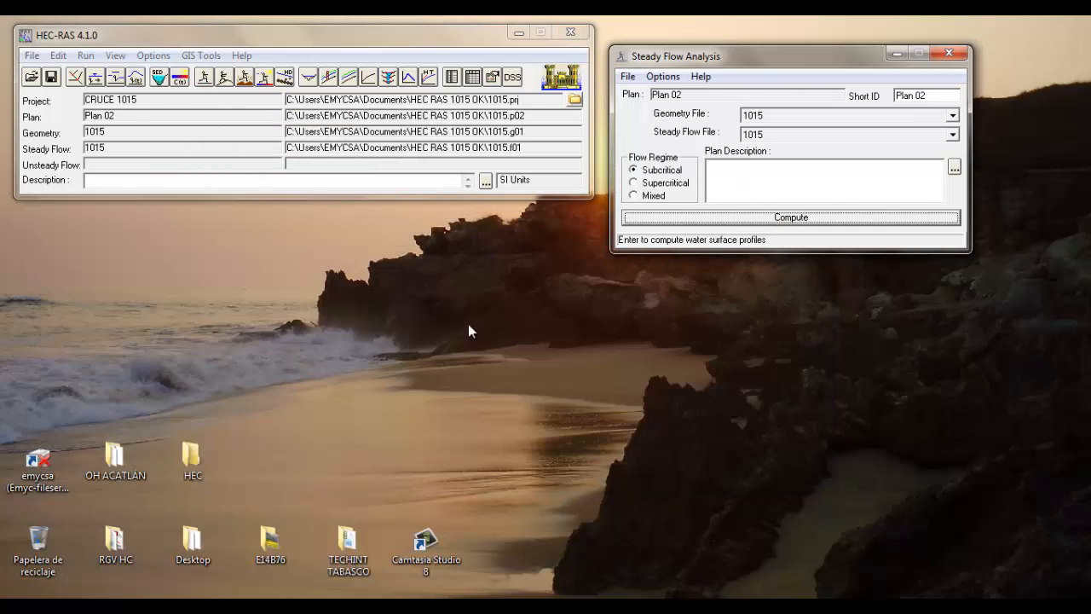
click(727, 218)
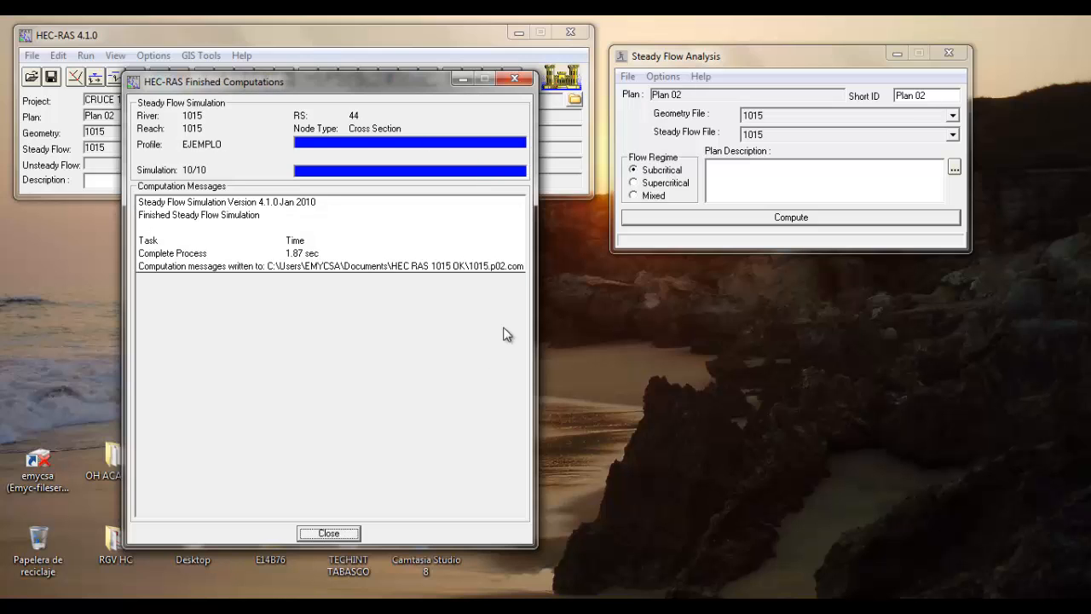
click(340, 536)
Examine the water surface elevations of the EJEMPLO profile in the profile output table, and close the table
click(313, 80)
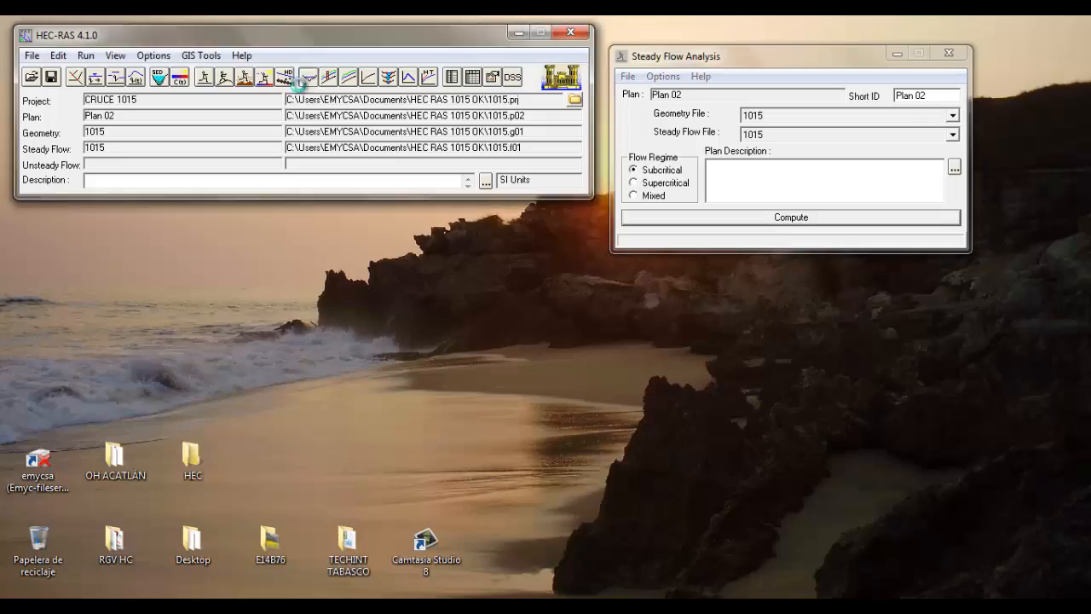
click(590, 36)
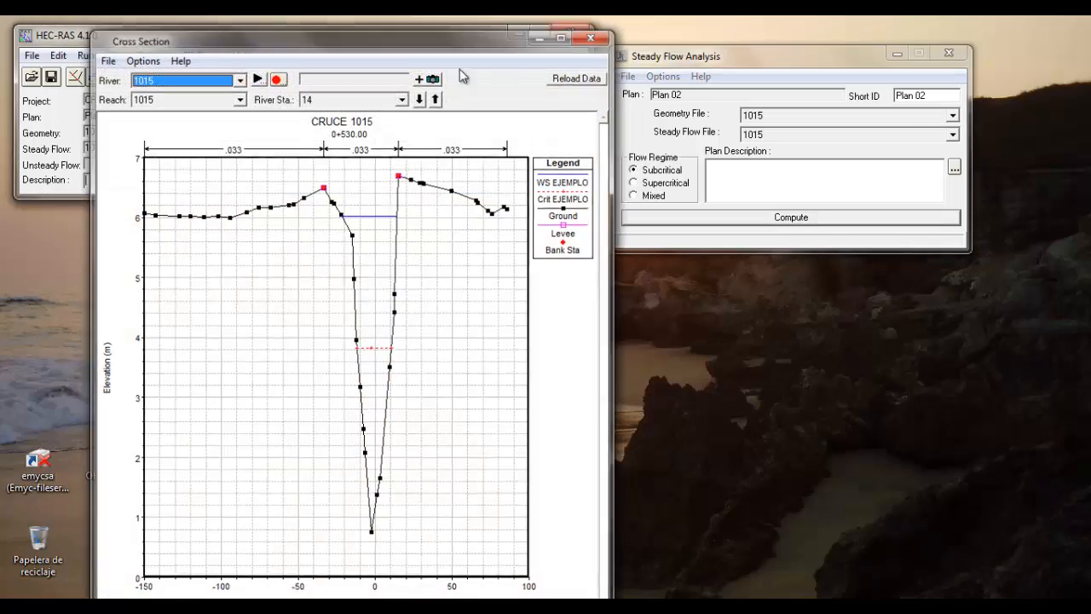
click(454, 77)
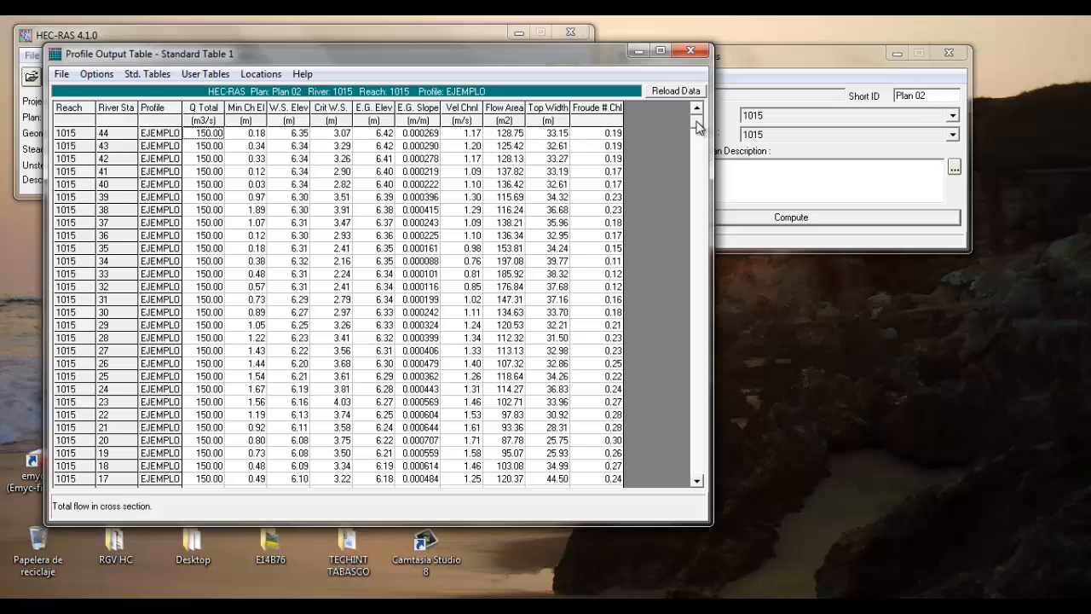
mouse_move(700, 125)
mouse_down()
mouse_move(699, 170)
mouse_move(699, 105)
mouse_up()
drag(402, 54, 568, 106)
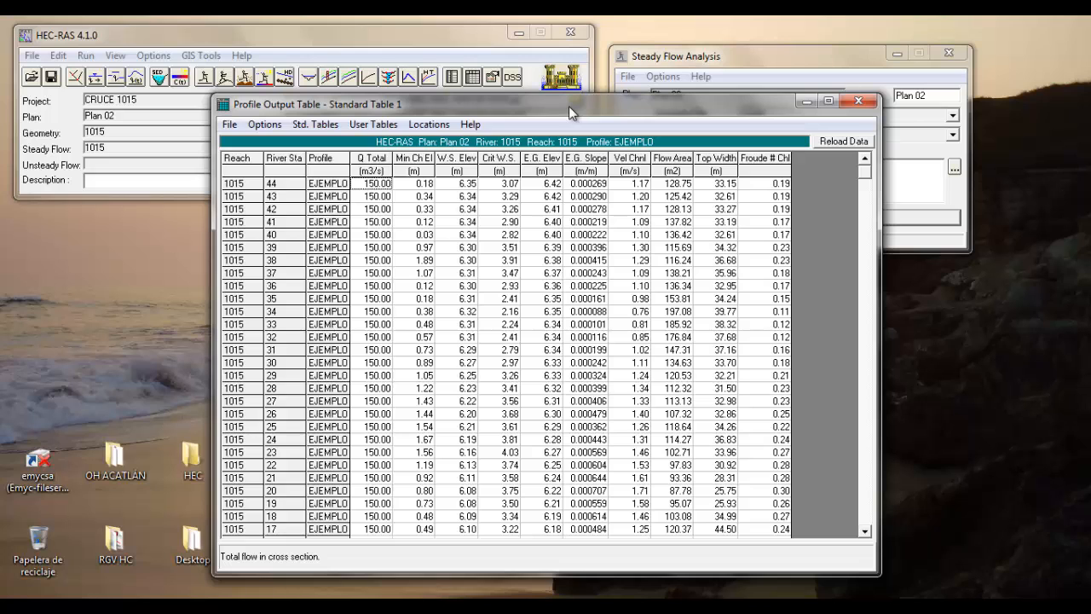
click(471, 160)
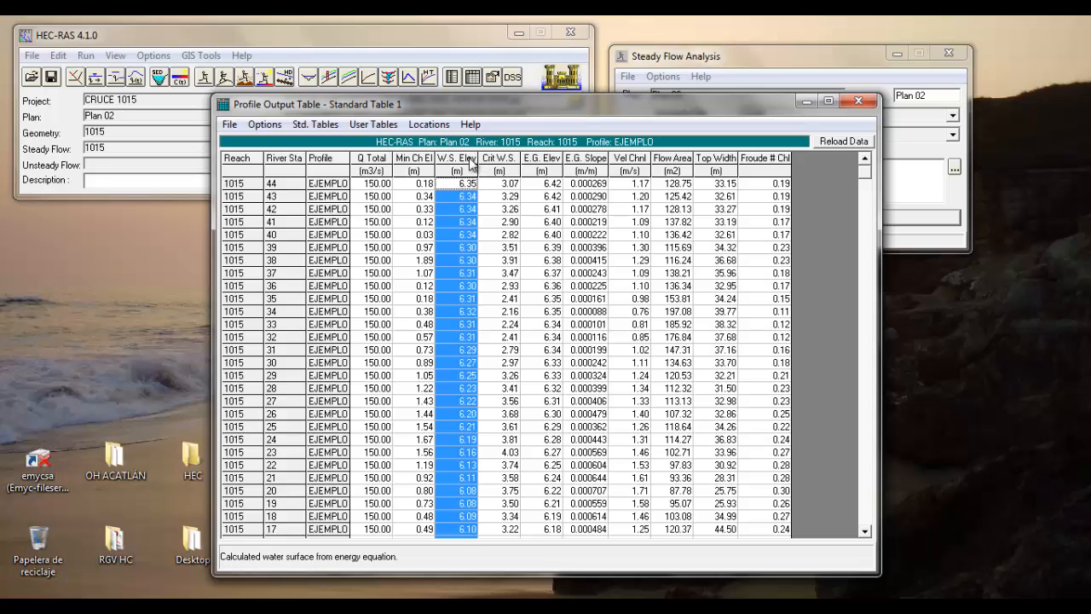
click(857, 101)
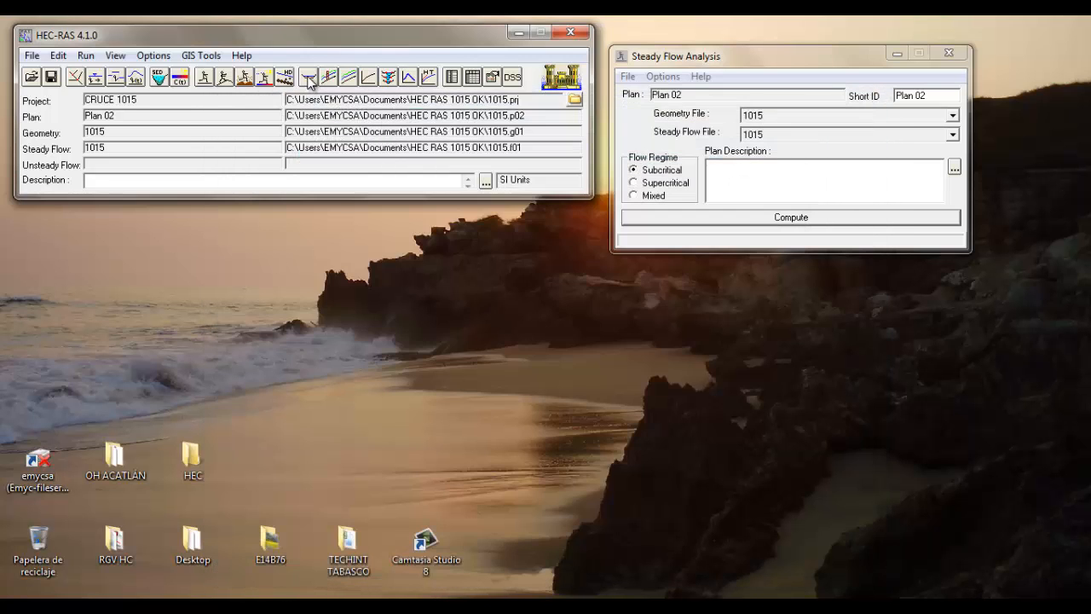
View the cross section at river station 14 in a maximized plot and read the EJEMPLO water surface elevation
click(309, 78)
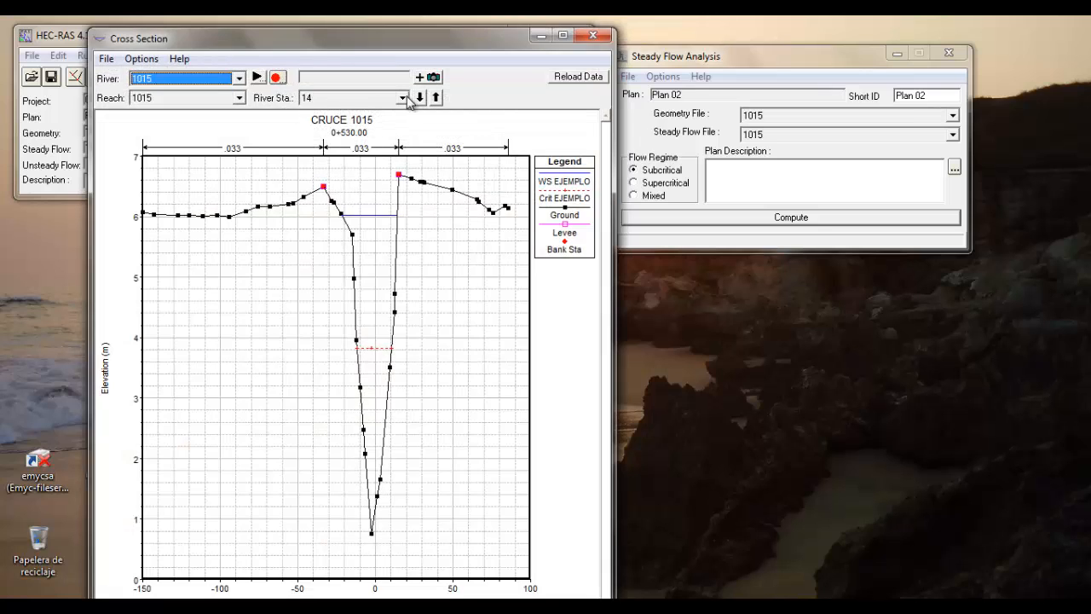
click(563, 35)
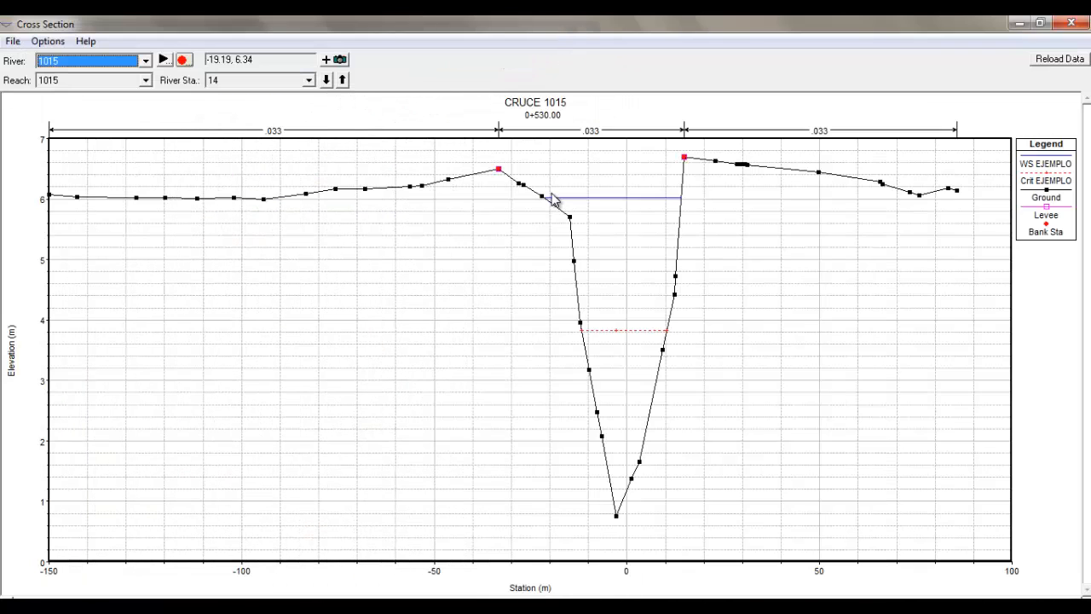
click(630, 198)
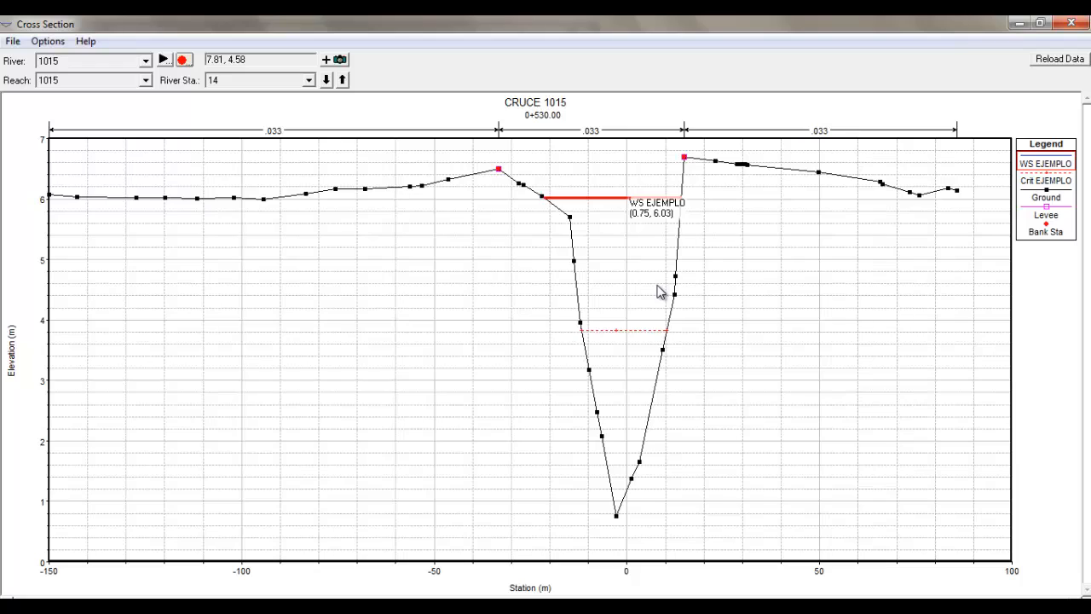